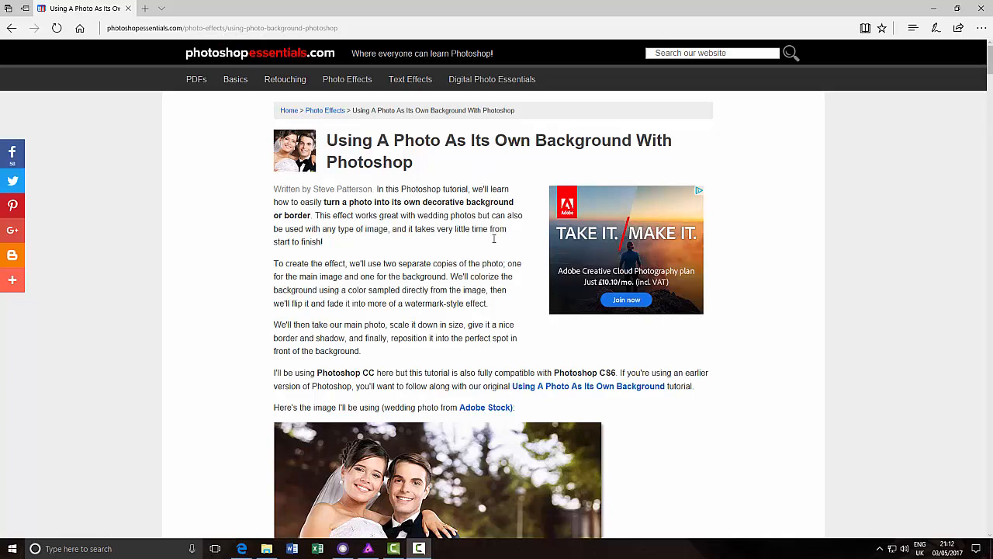
Step: Review the web tutorial's original photo, final effect and its instructions for duplicating and renaming the layers
scroll(803, 437, down, 2)
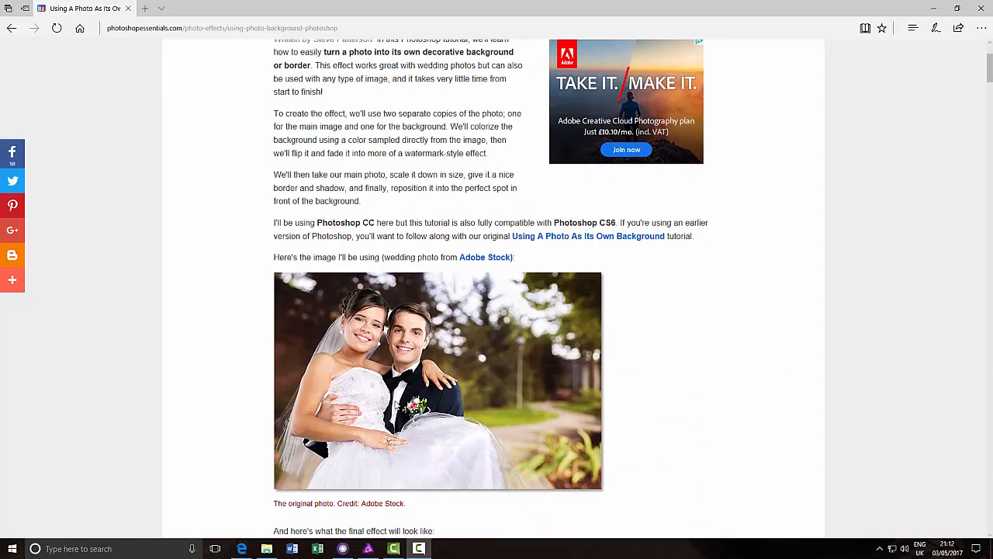
scroll(682, 367, down, 4)
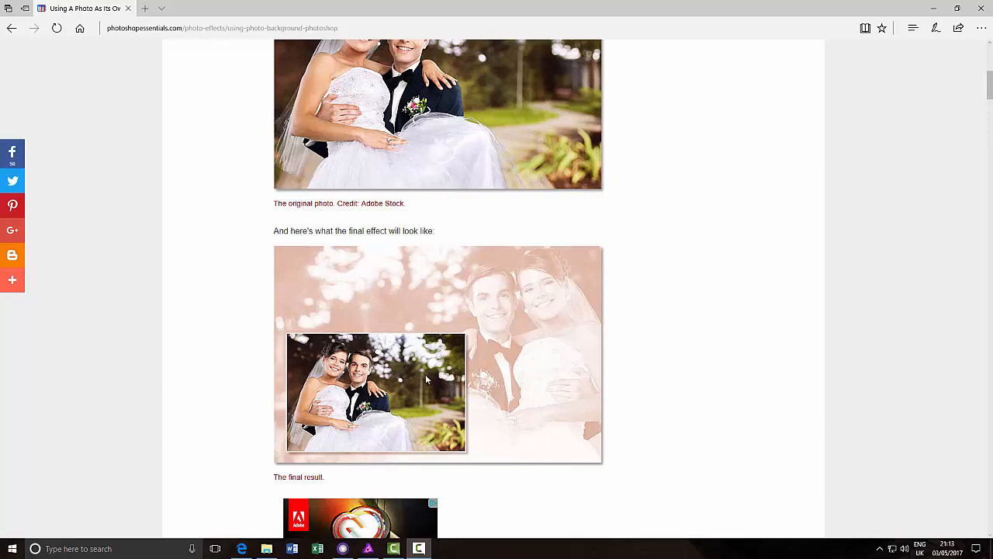
scroll(749, 396, down, 1)
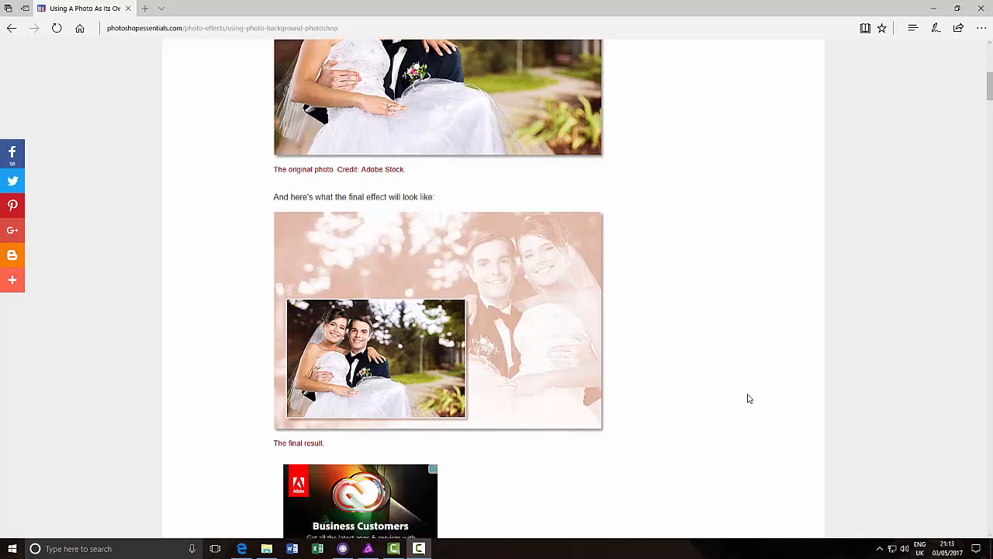
scroll(749, 399, down, 5)
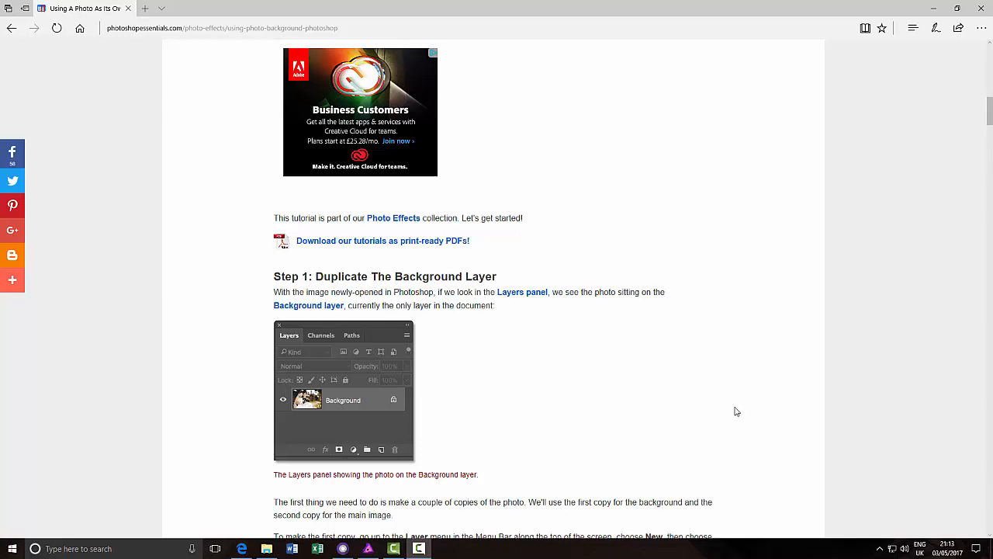
scroll(736, 411, down, 3)
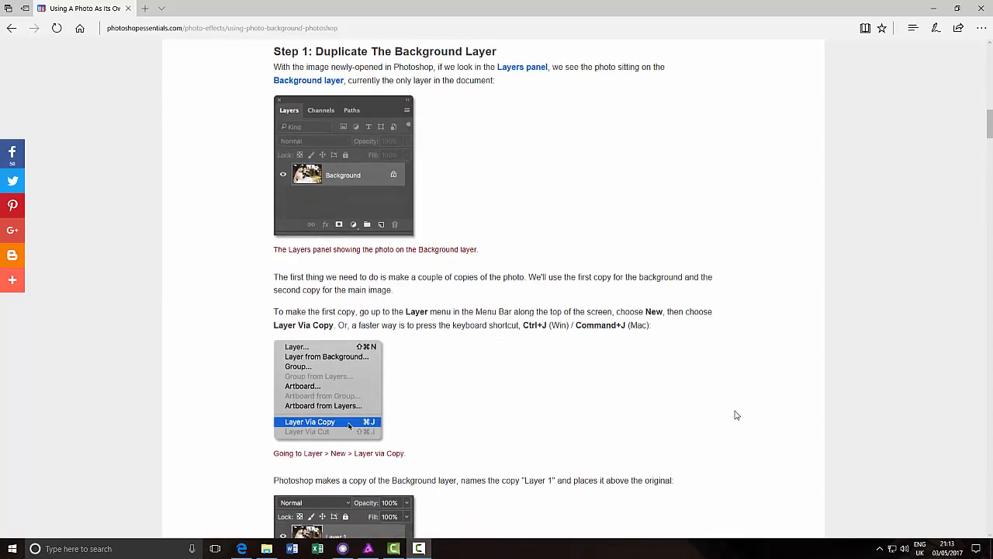
scroll(736, 416, down, 3)
scroll(736, 423, down, 4)
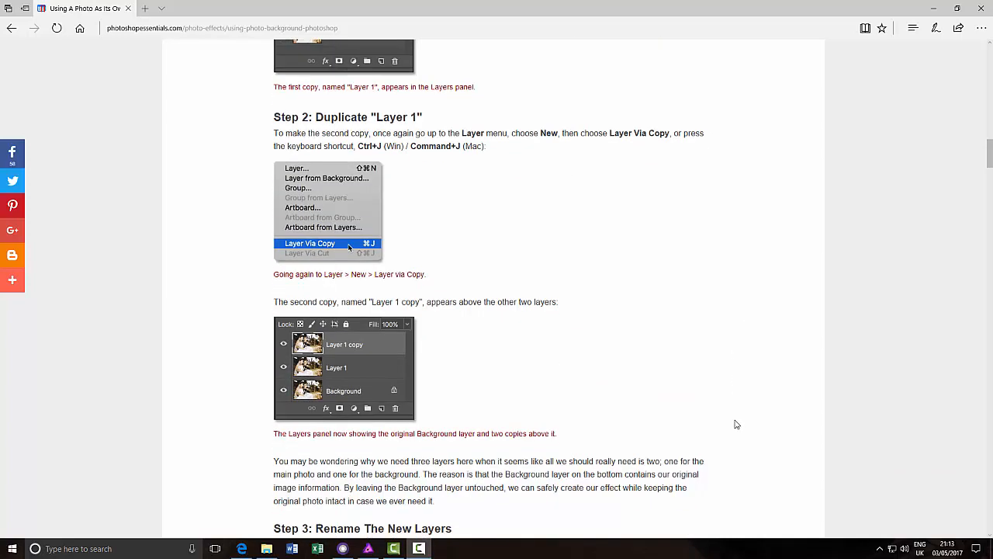
scroll(736, 431, down, 3)
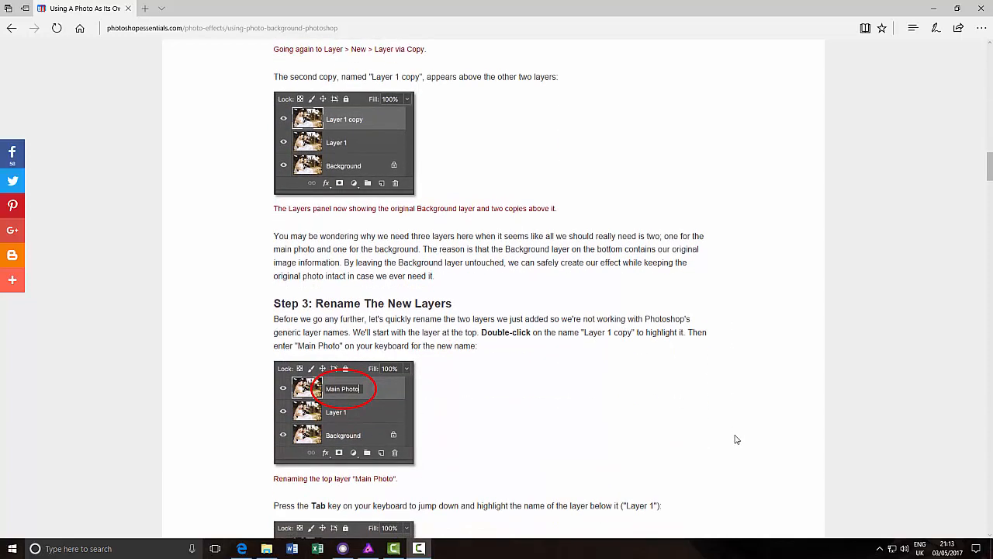
scroll(736, 439, up, 3)
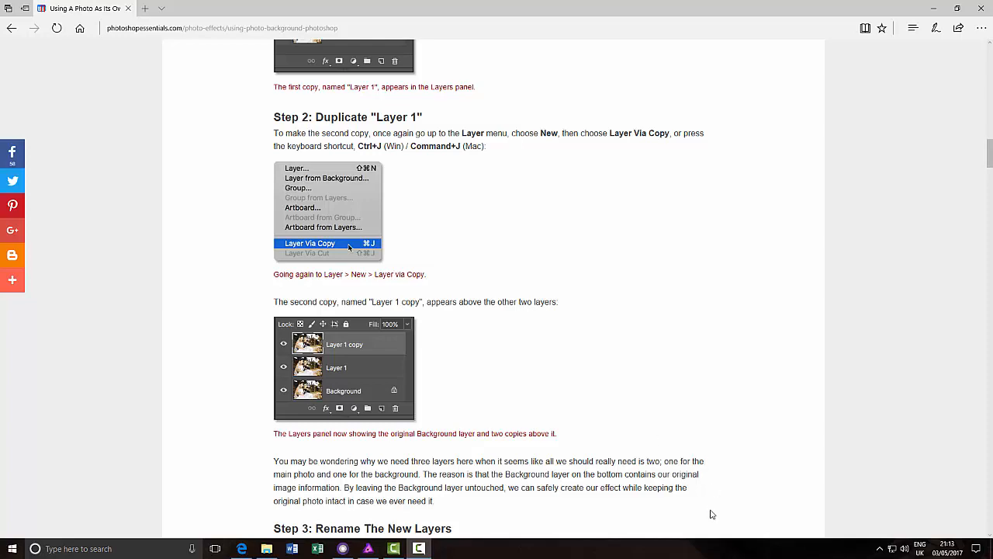
scroll(750, 445, up, 3)
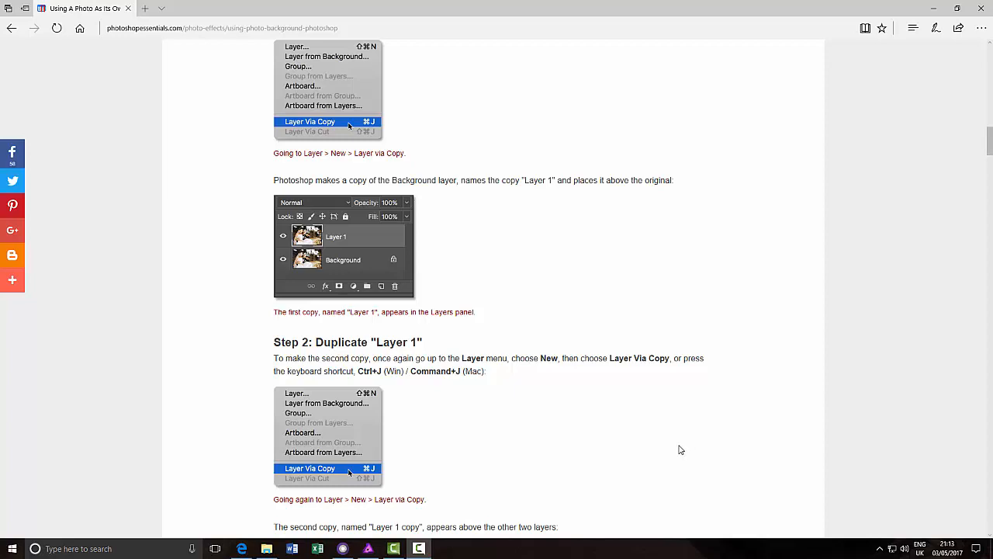
scroll(679, 449, up, 15)
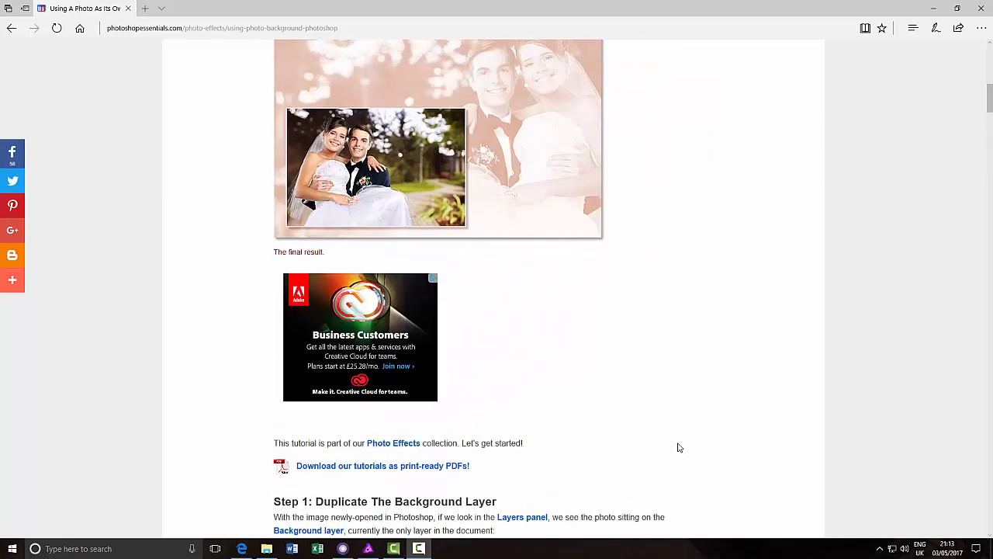
scroll(679, 447, up, 2)
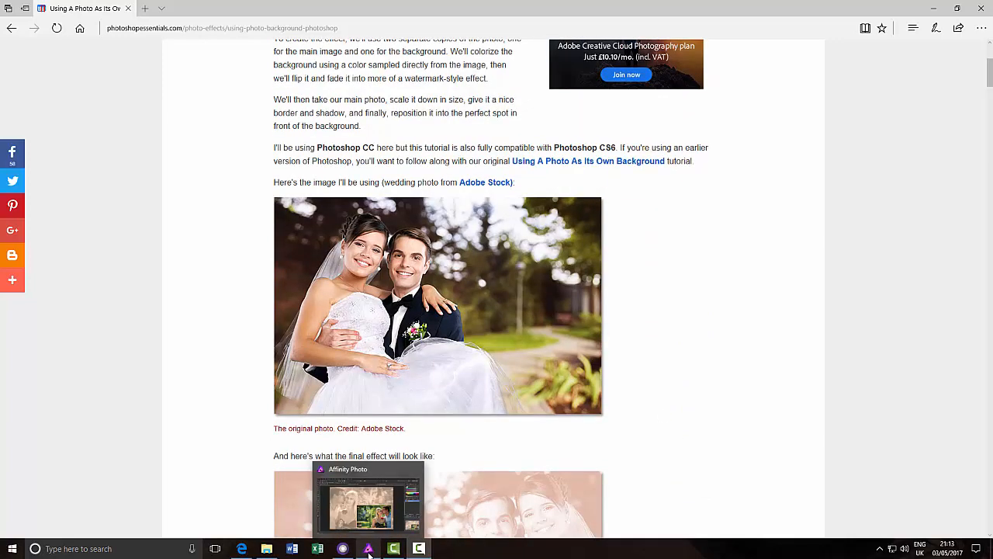
Step: Switch to Affinity Photo and view the two finished examples, photoshoot-1275310-edited.jpg and couple-1472759edited.jpg
click(370, 551)
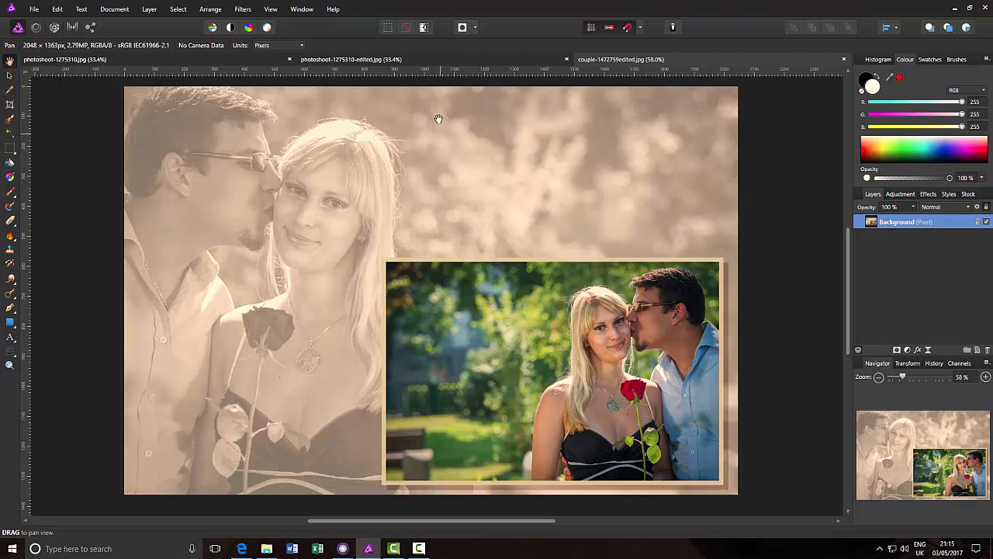
click(442, 59)
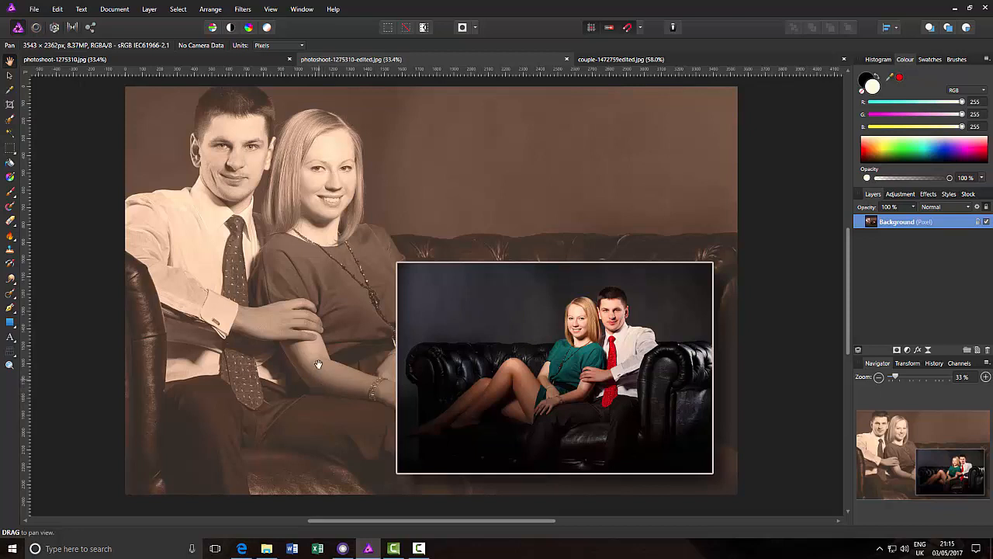
click(724, 65)
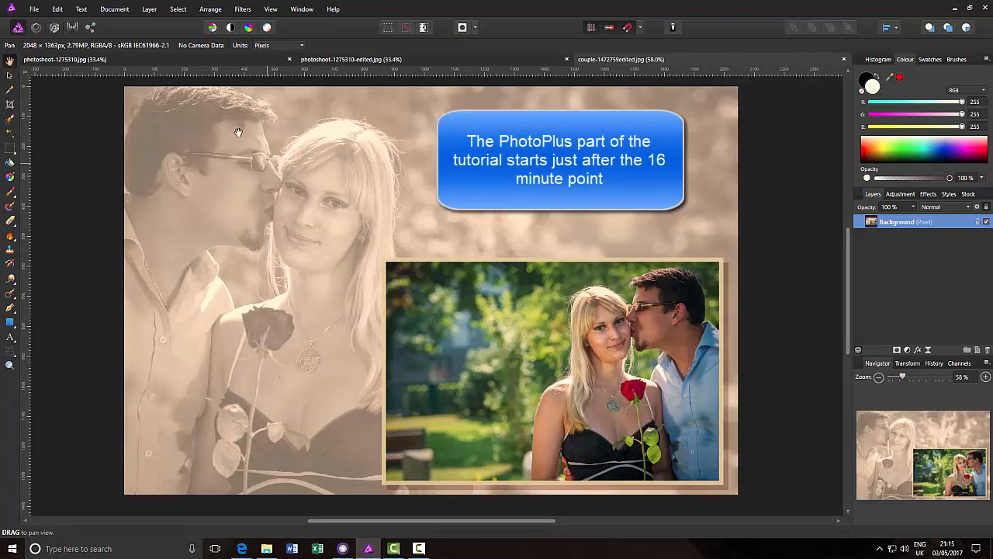
Step: Duplicate the Background layer twice in photoshoot-1275310.jpg
click(217, 62)
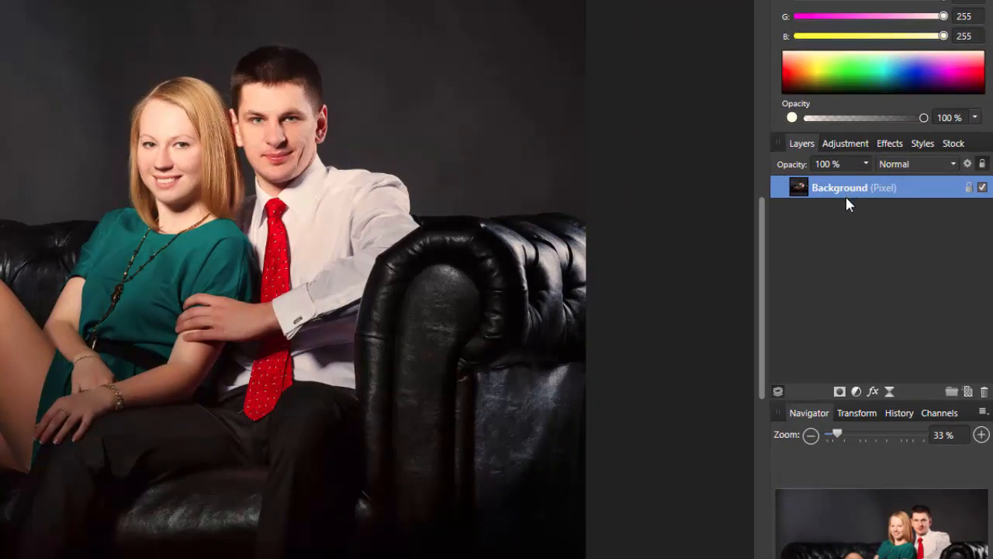
right_click(897, 187)
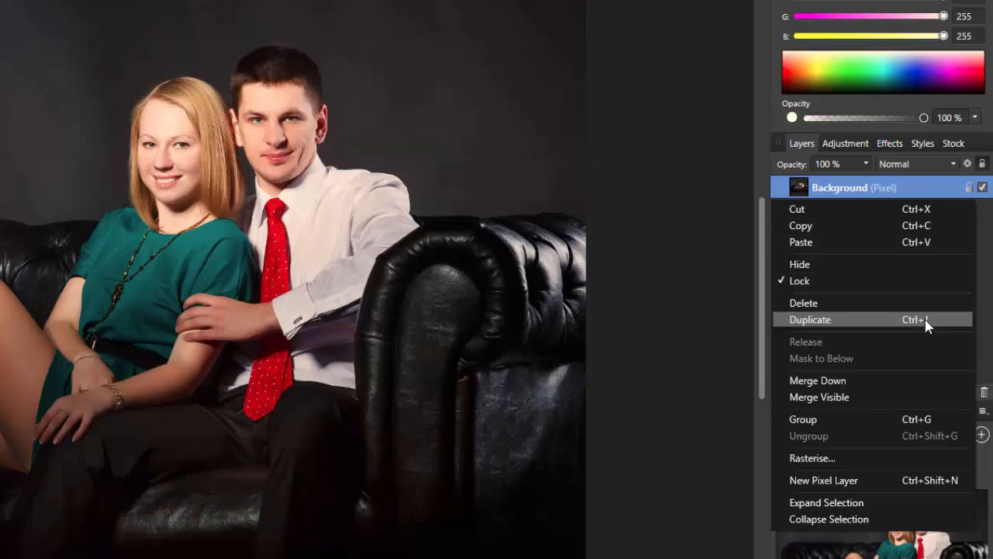
click(858, 321)
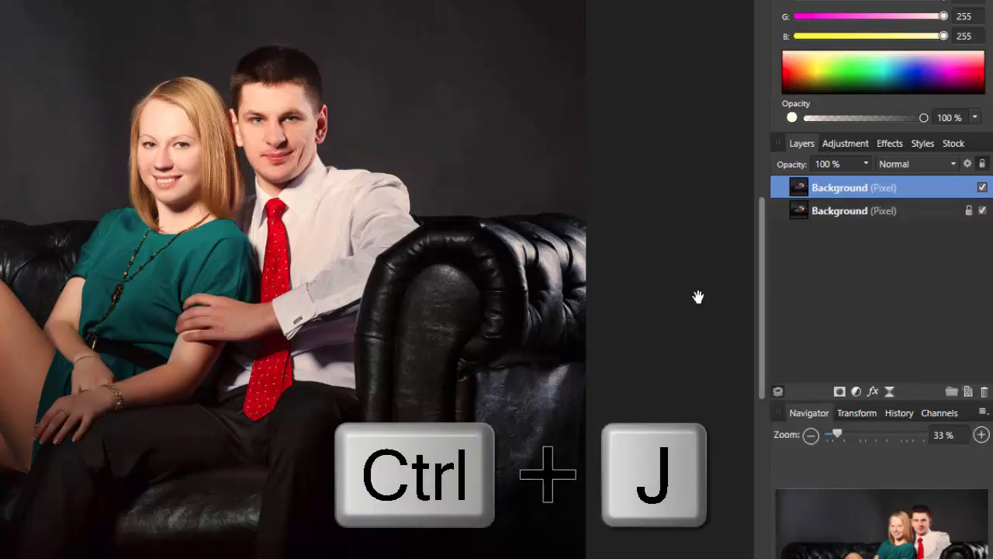
key(ctrl+j)
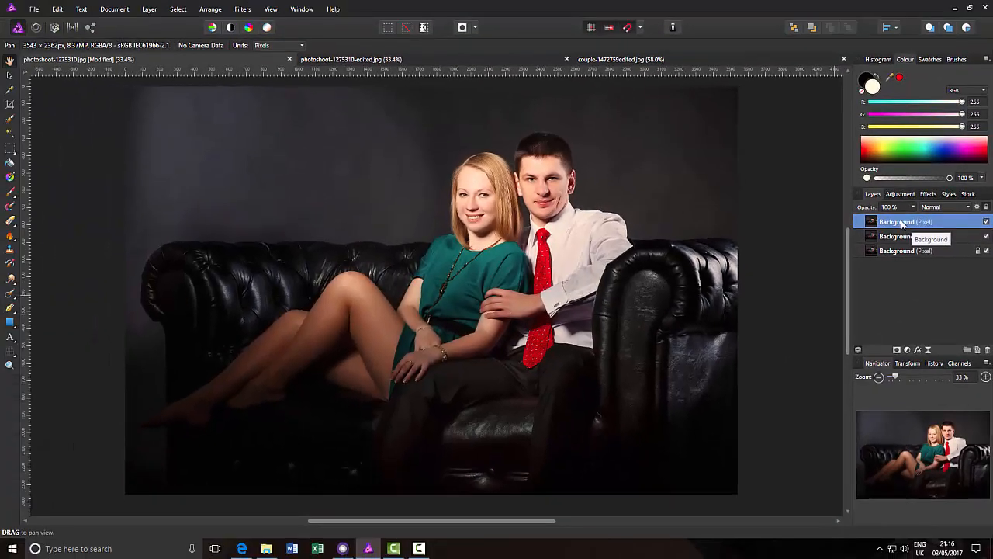
Step: Rename the topmost layer as "main photo" and hide it
double_click(861, 188)
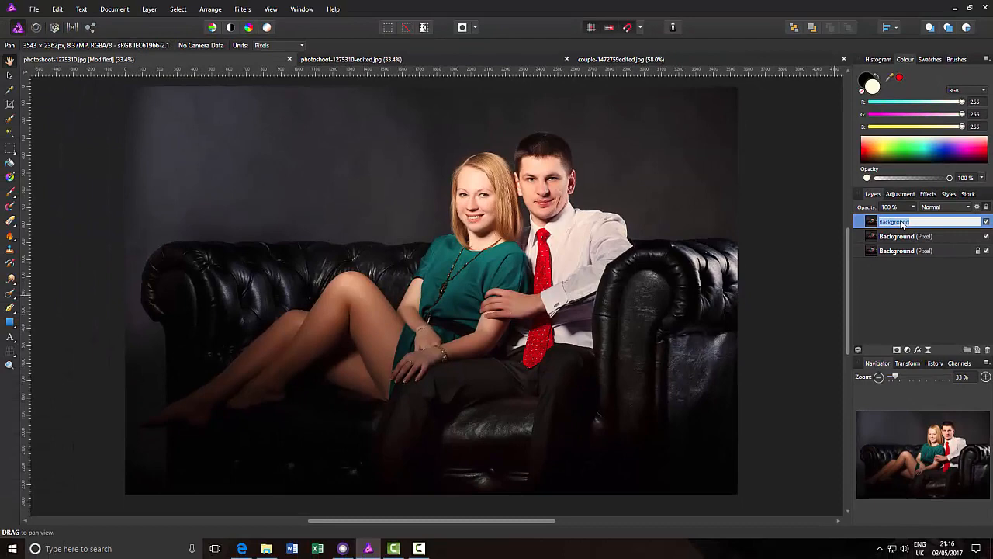
text(main photo)
key(Return)
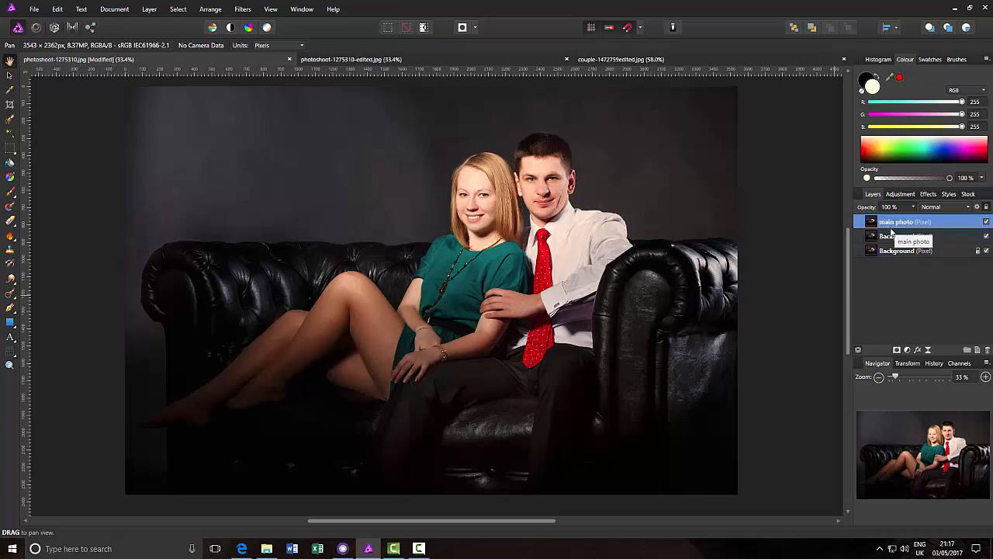
click(986, 222)
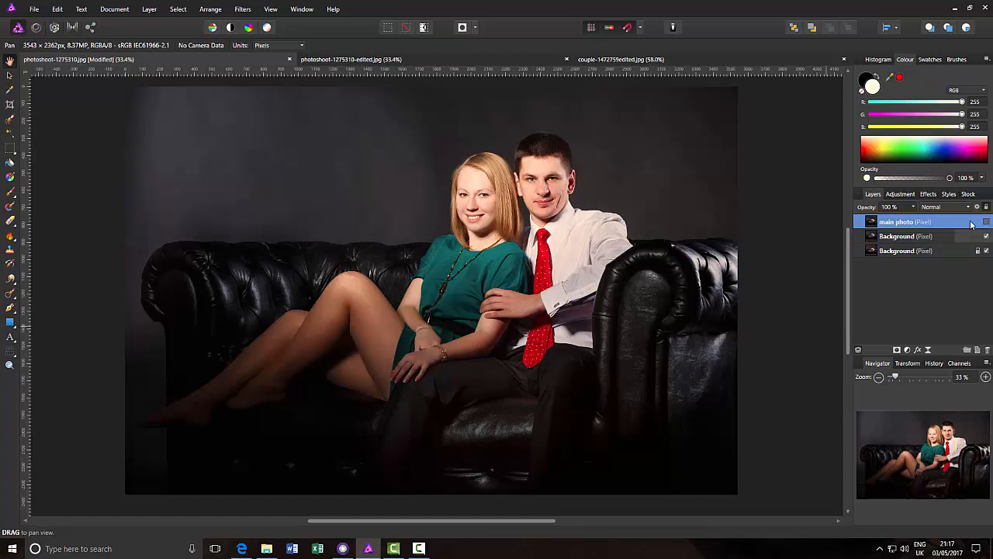
Step: On the middle Background layer, sample a skin tone from the woman's leg with the Colour Picker set to Average (5x5)
click(902, 240)
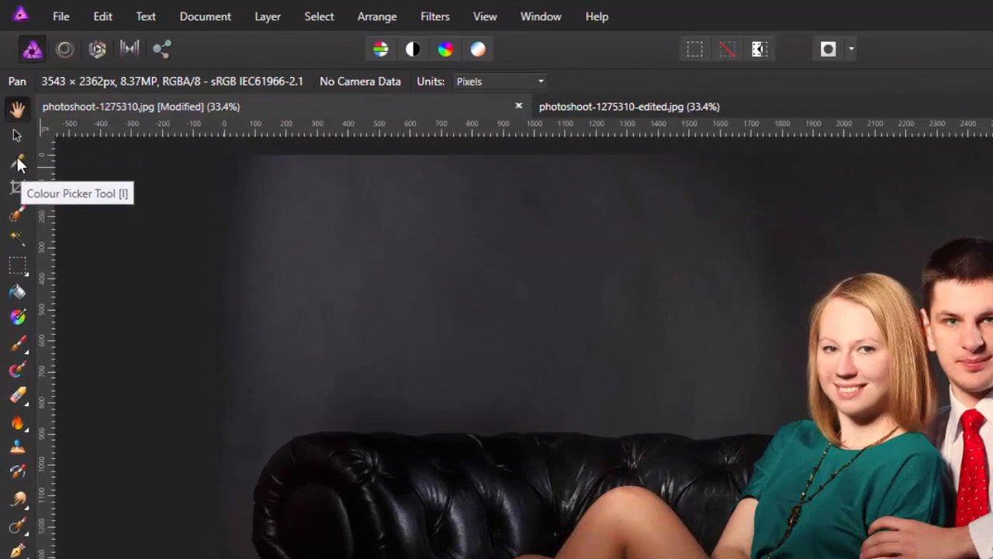
click(18, 162)
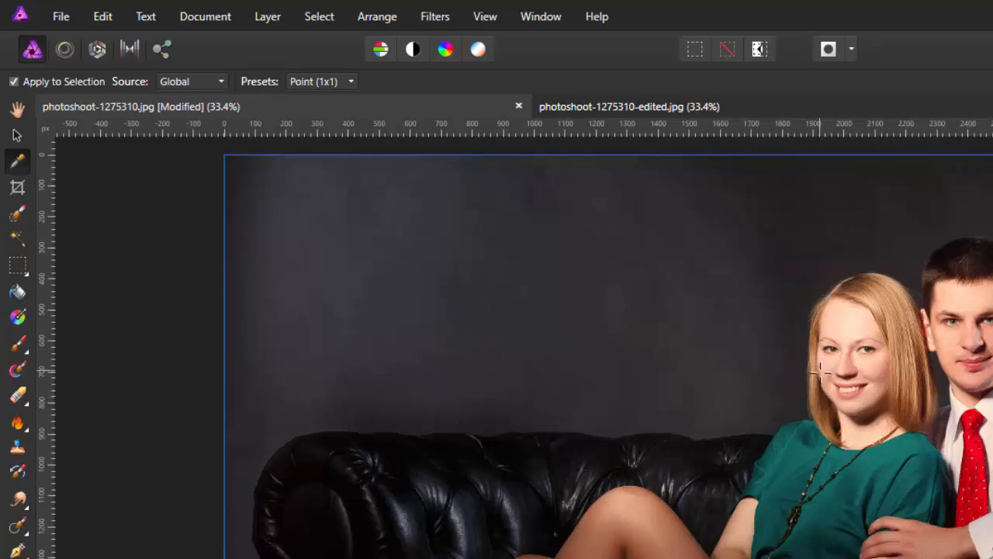
click(349, 82)
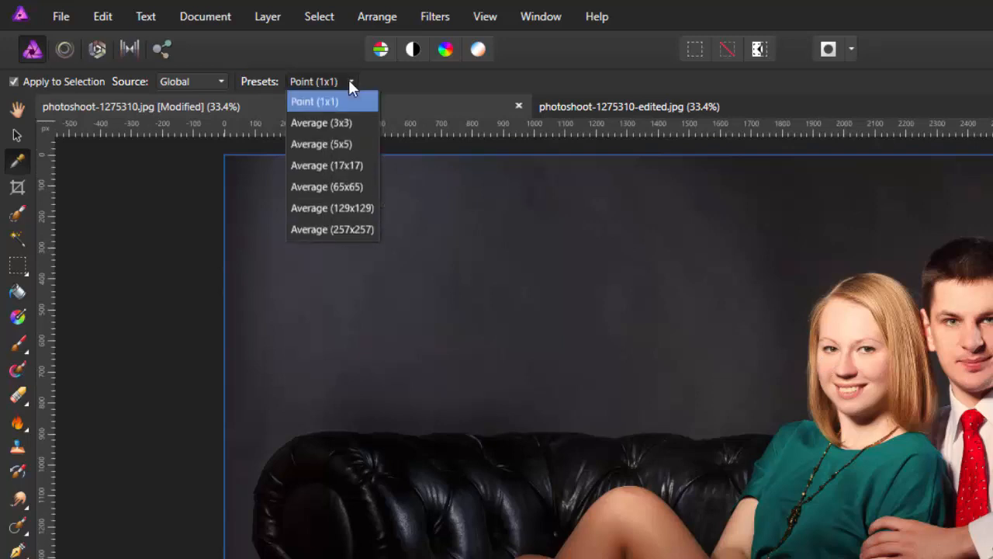
click(343, 147)
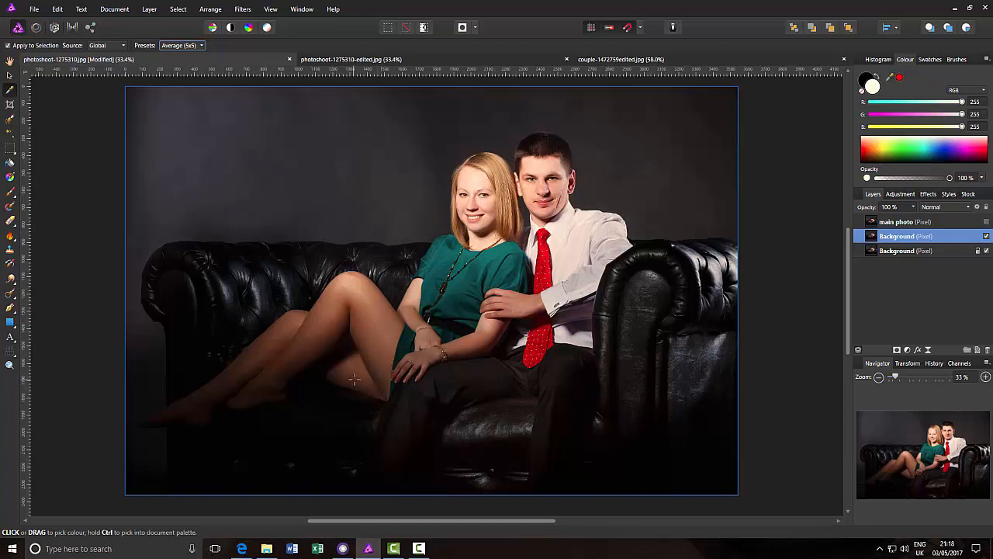
click(373, 323)
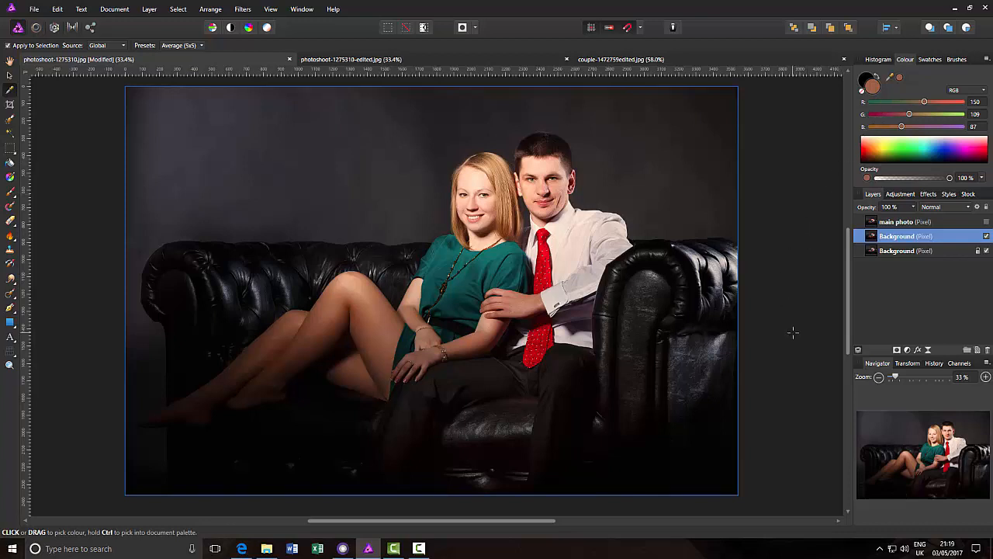
Step: Switch to the browser tutorial and examine the steps on sampling a colour and colorizing the background with Hue/Saturation
click(242, 549)
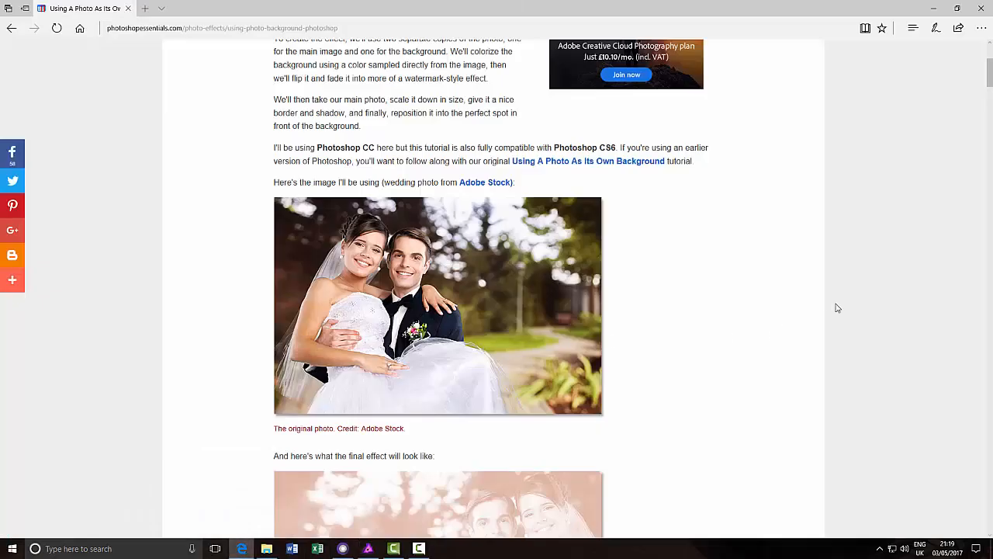
drag(990, 77, 989, 234)
scroll(869, 222, down, 2)
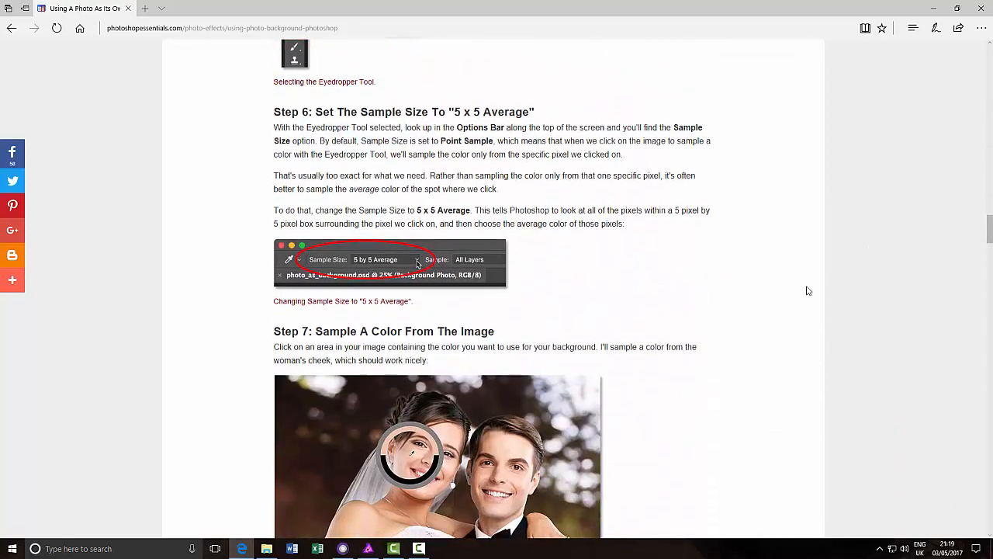
scroll(629, 261, down, 3)
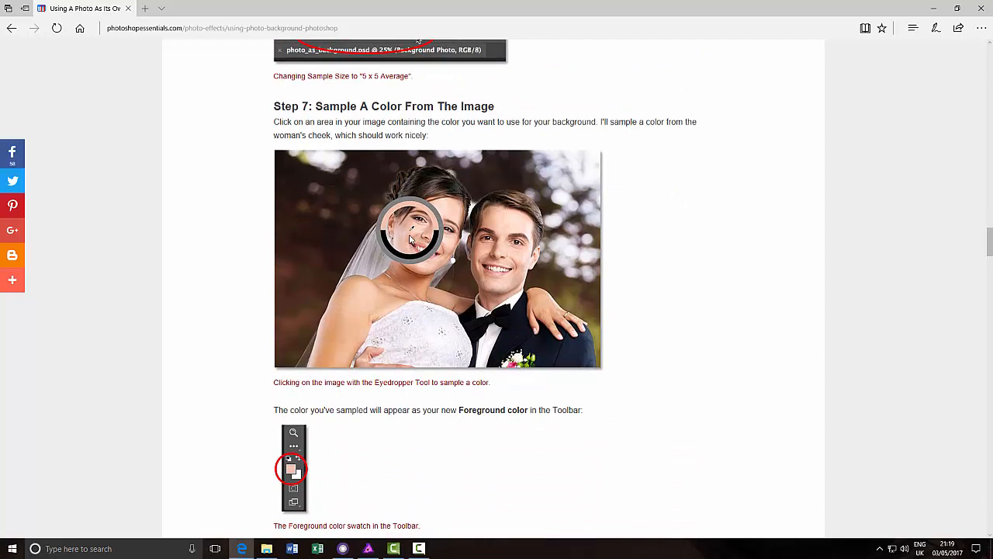
scroll(415, 299, down, 9)
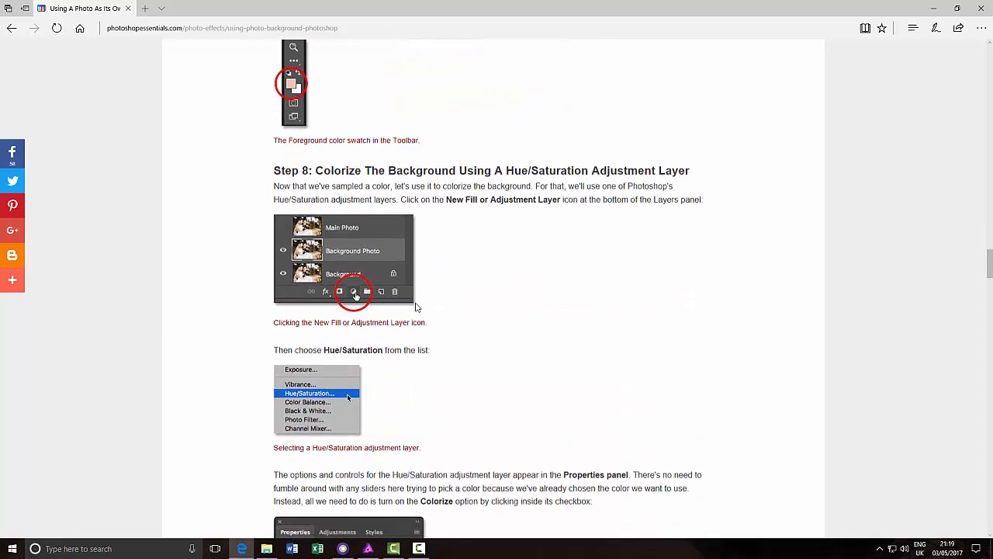
scroll(415, 308, down, 3)
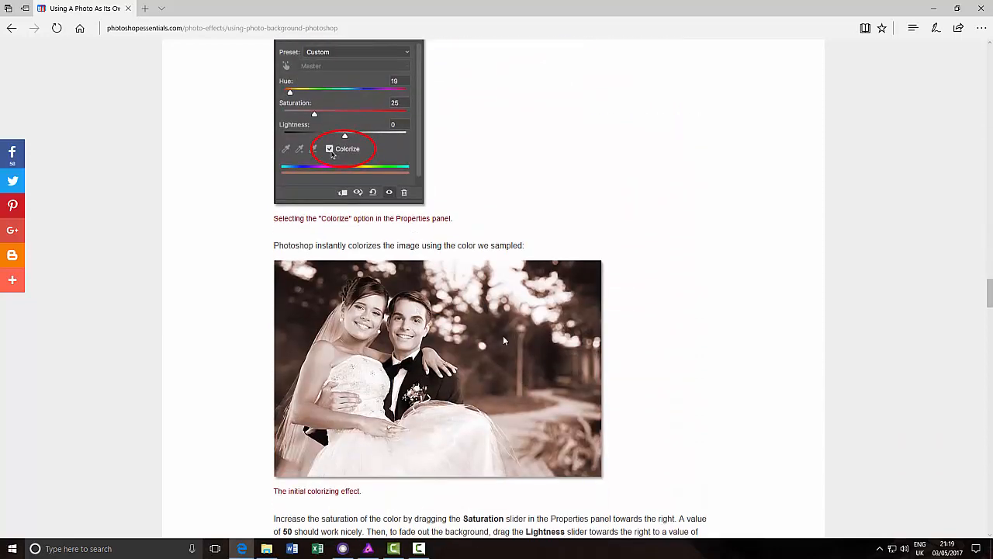
scroll(439, 365, up, 3)
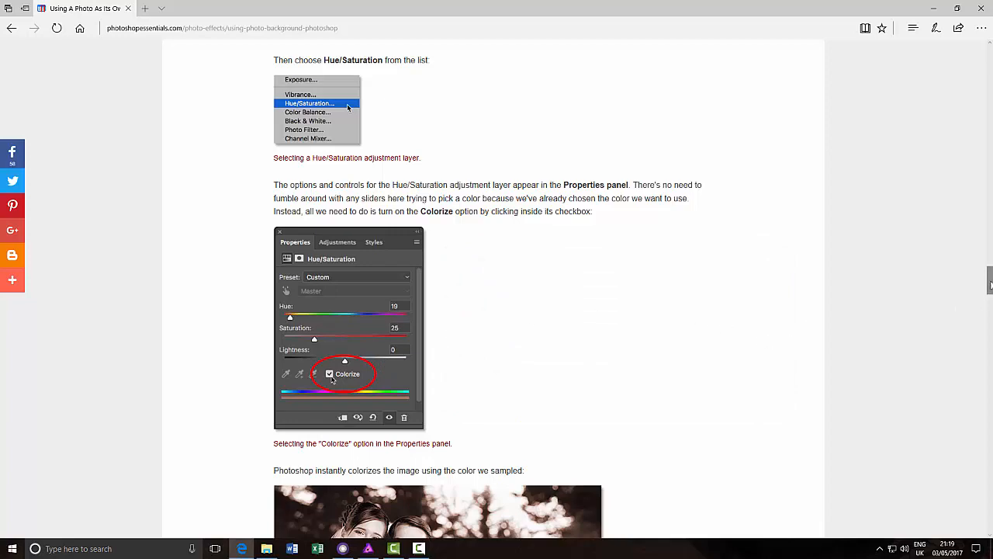
drag(990, 285, 990, 245)
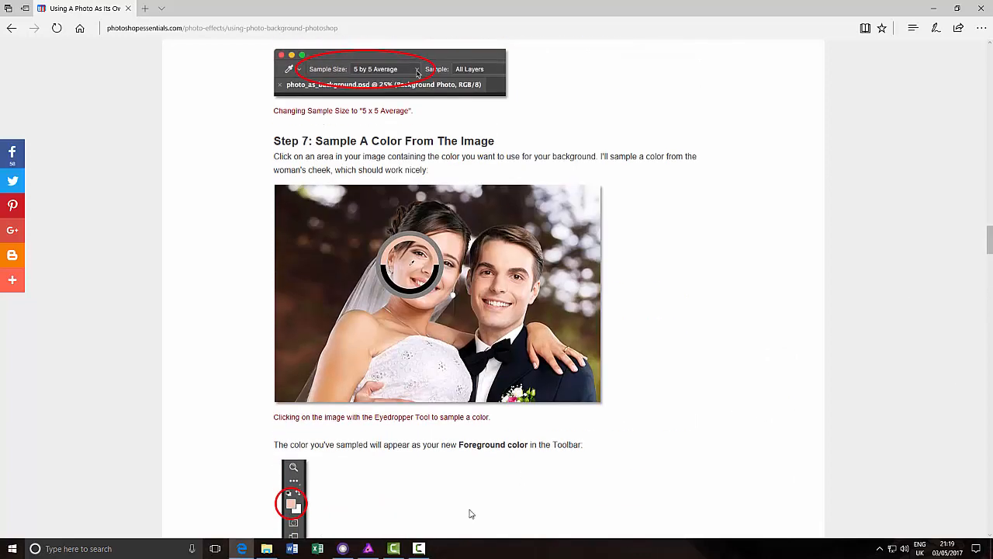
Step: Switch to Affinity Photo and add a fill layer in the sampled skin tone above the middle Background layer with blend mode Colour
click(368, 548)
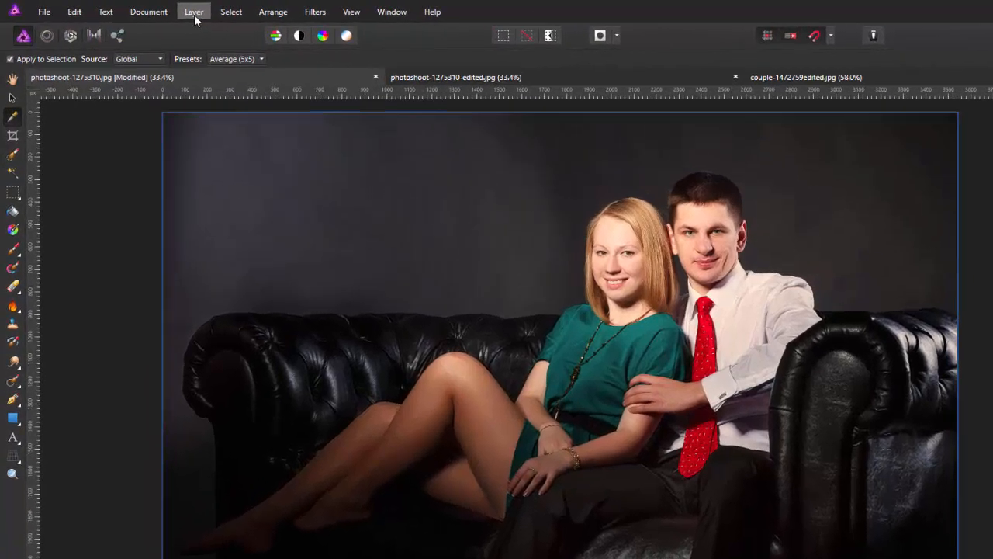
click(150, 10)
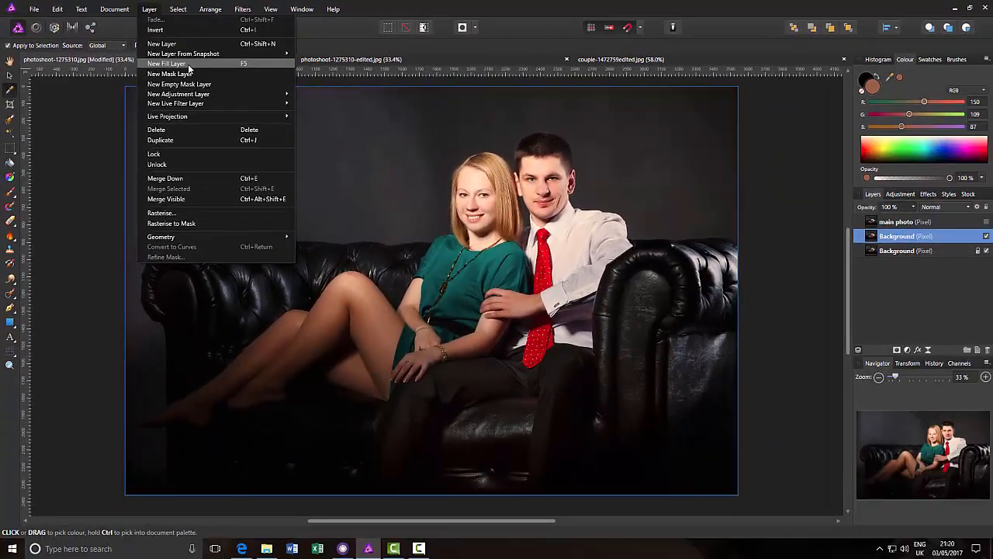
click(167, 64)
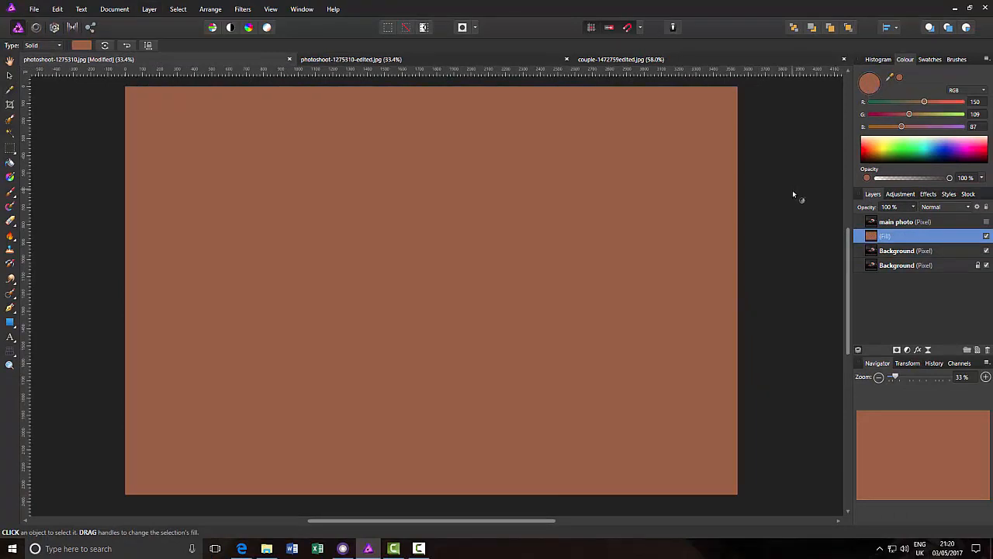
click(969, 208)
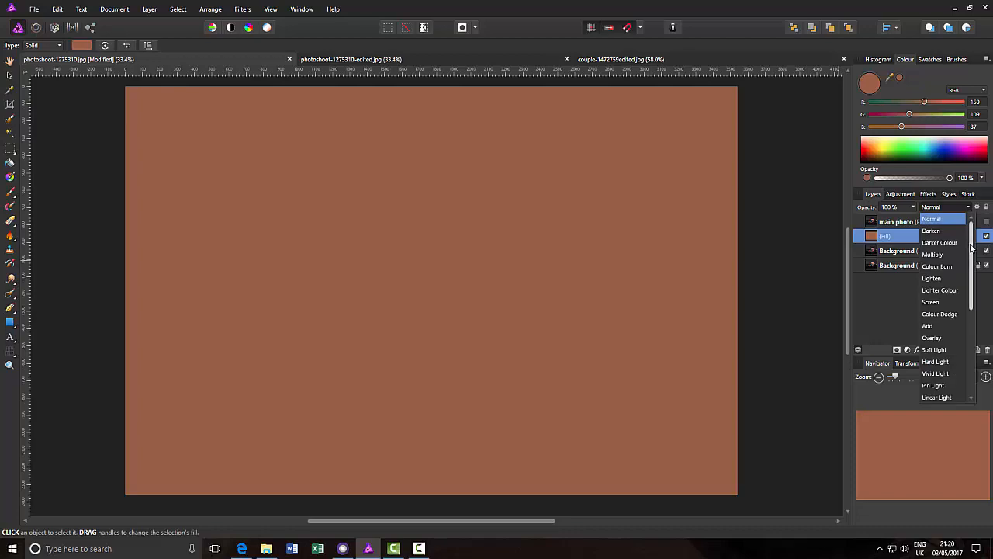
drag(972, 256, 972, 343)
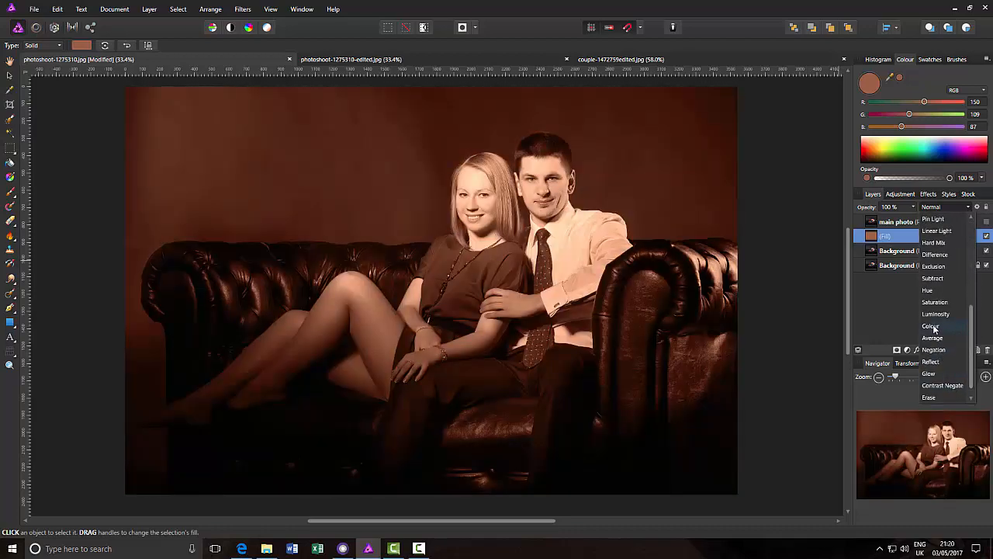
click(933, 327)
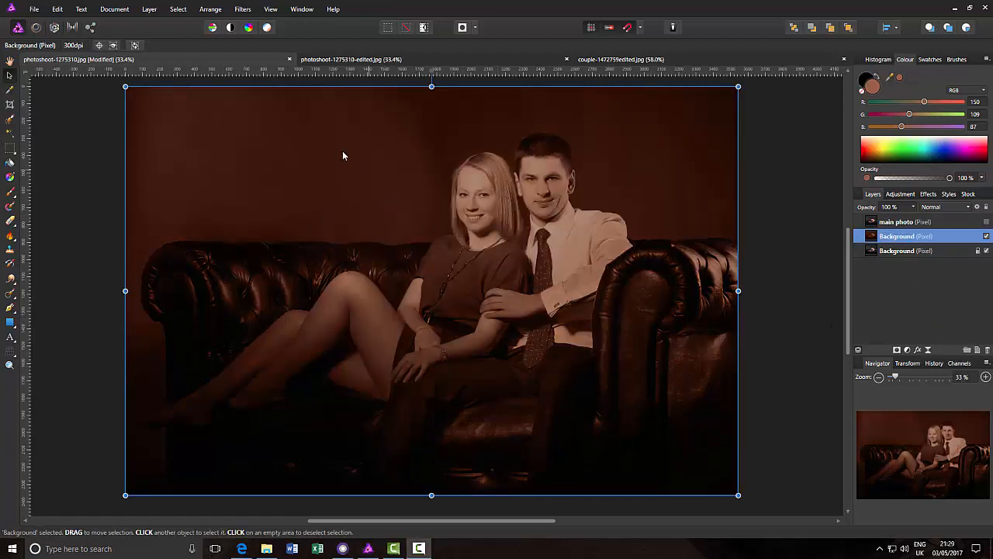
Step: Flip the colorized Background layer horizontally
click(215, 10)
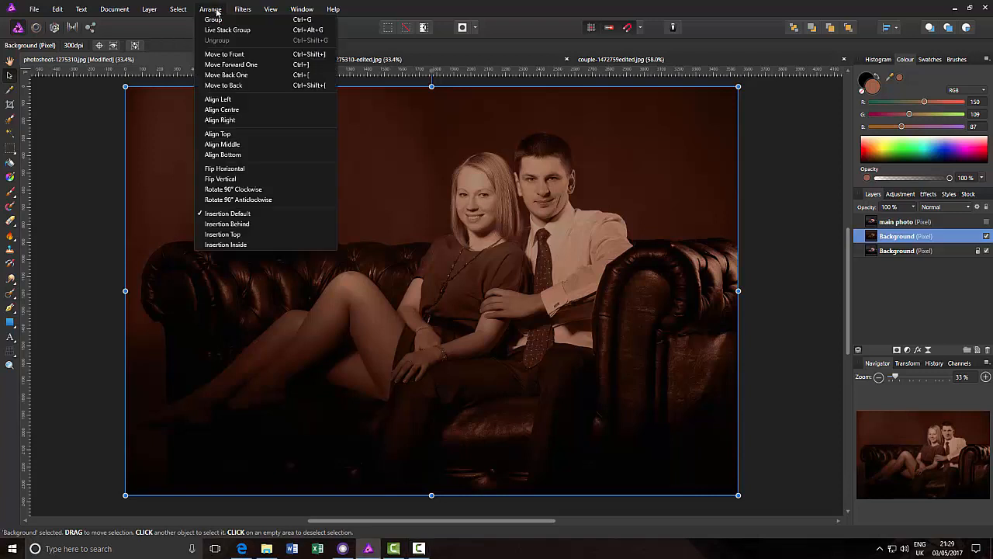
click(231, 172)
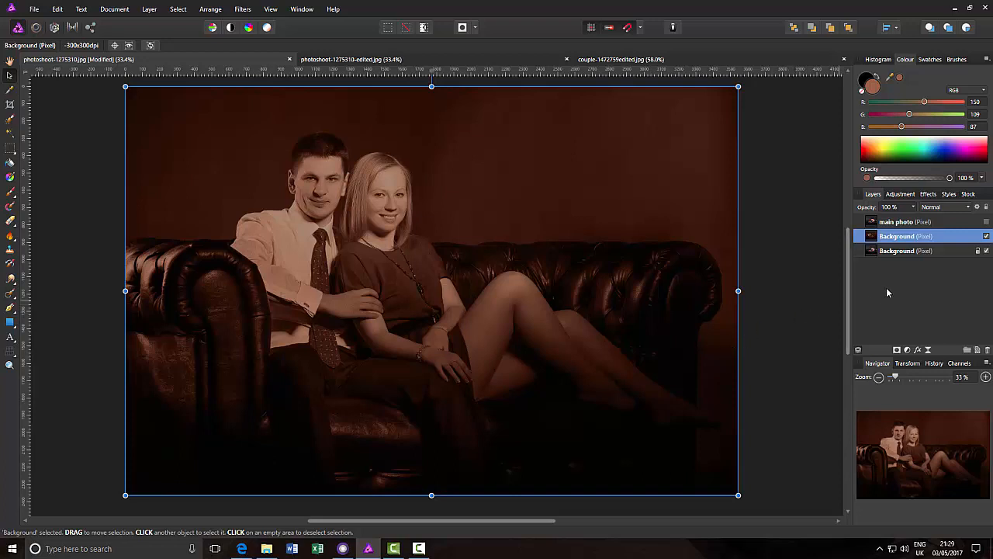
Step: Show the main photo layer, scaled down around its centre to slightly over half size and moved toward the canvas's lower-right area
click(934, 225)
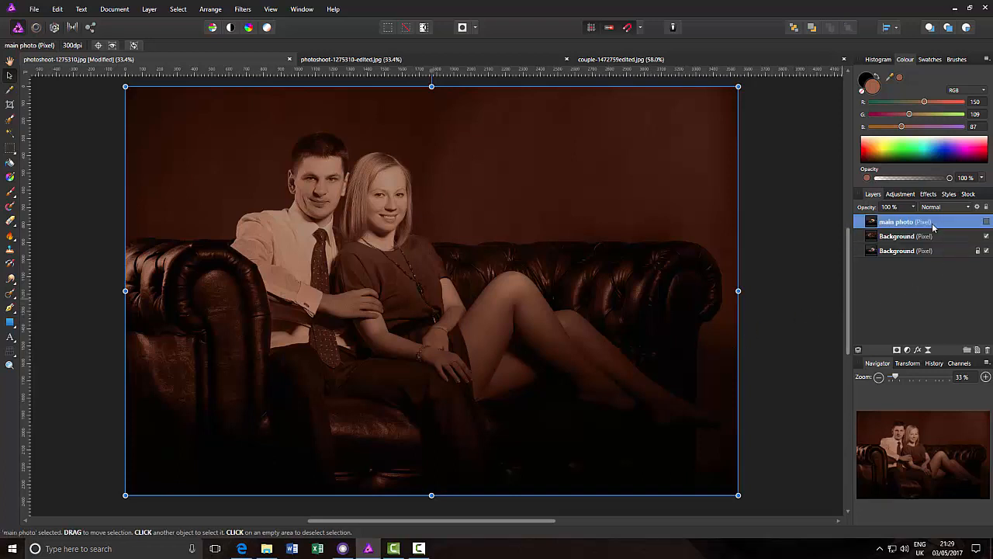
click(986, 222)
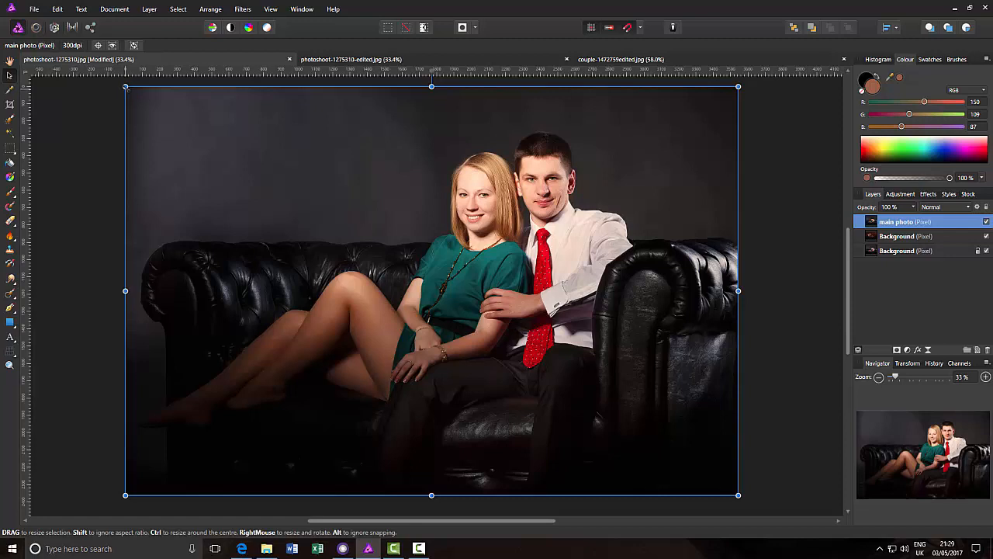
drag(125, 86, 256, 173)
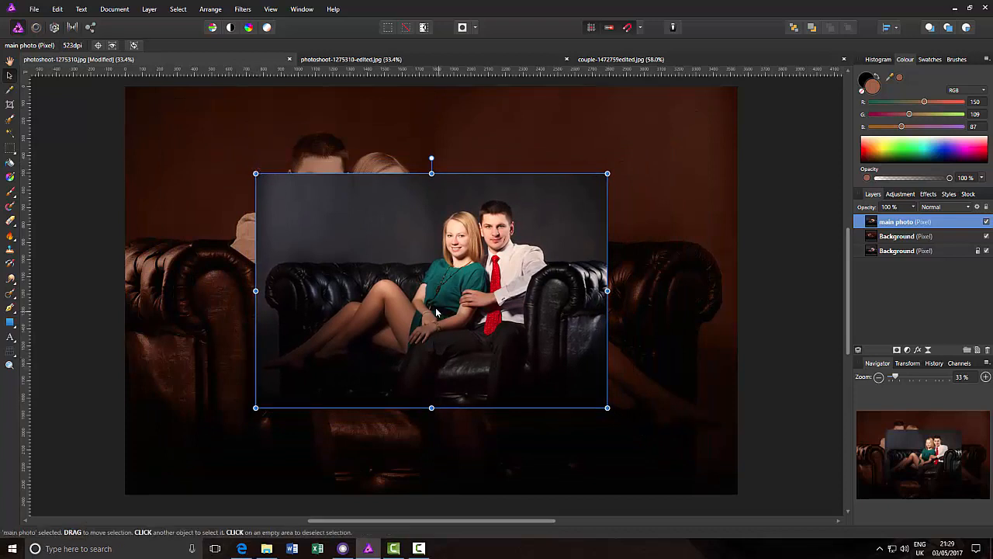
drag(436, 313, 526, 371)
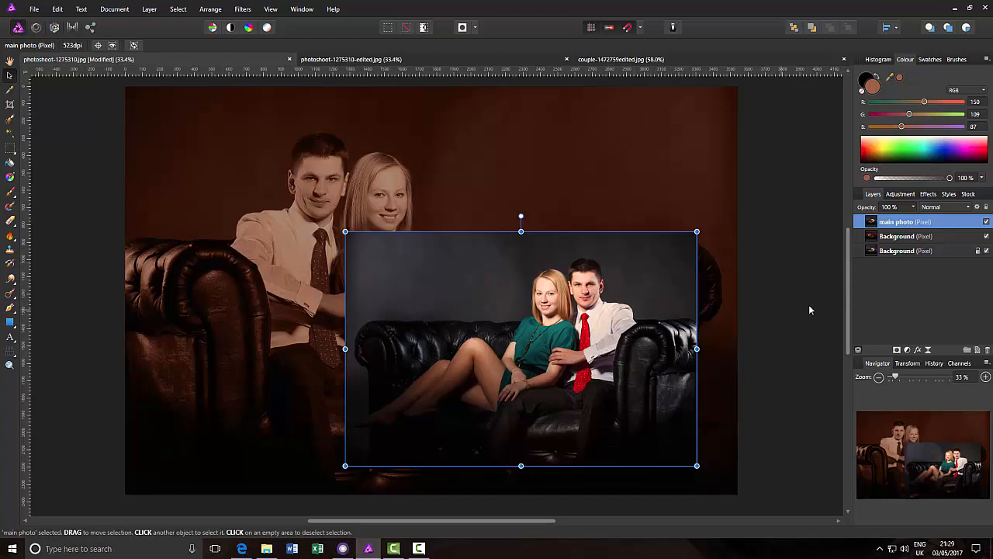
Step: Add an Outline layer effect to the main photo in a light colour sampled from the man's shirt, with an 8.9 px radius
click(919, 350)
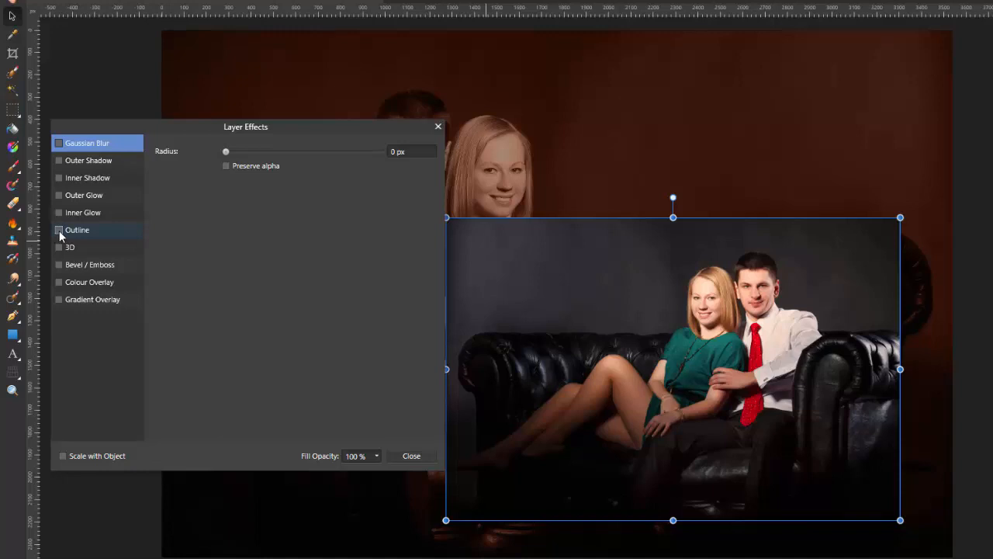
click(106, 234)
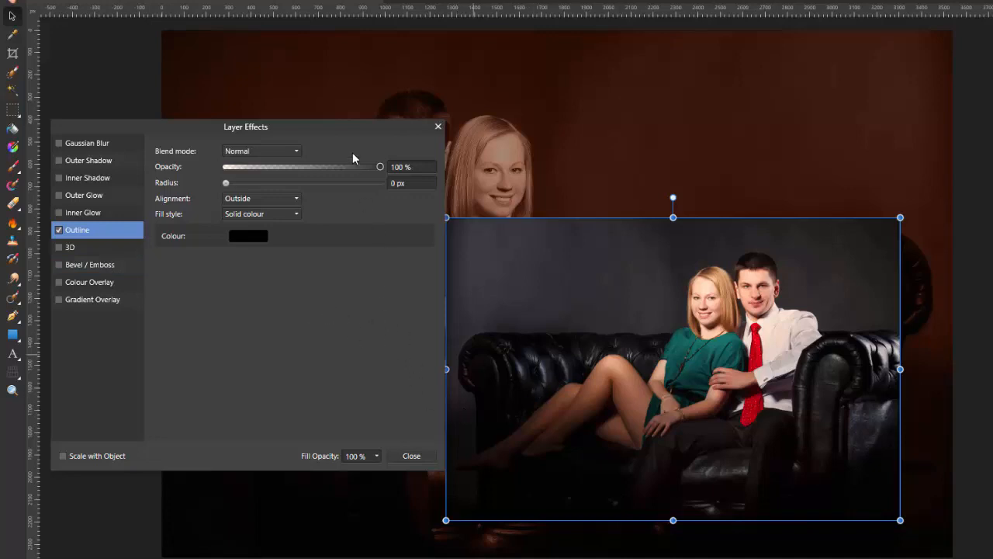
drag(348, 125, 342, 125)
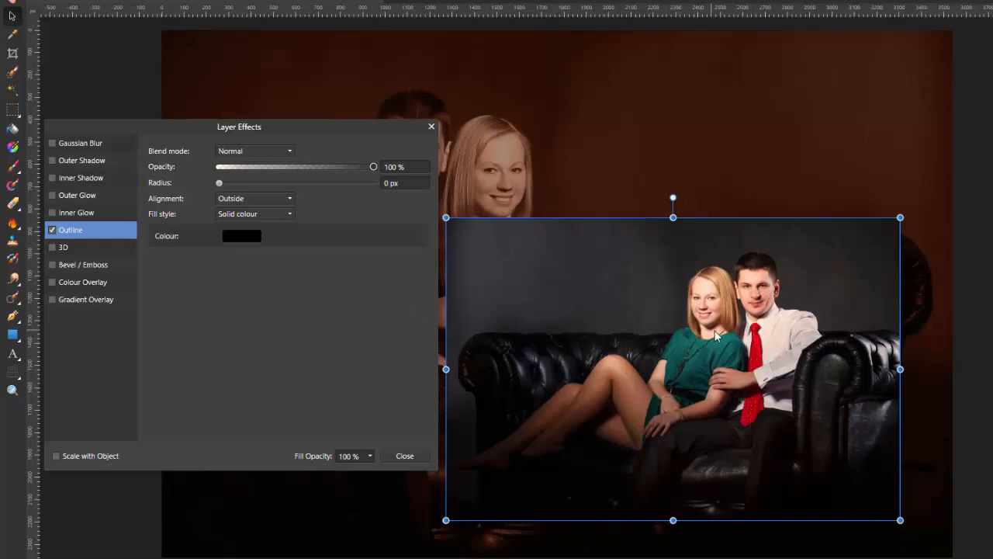
click(237, 238)
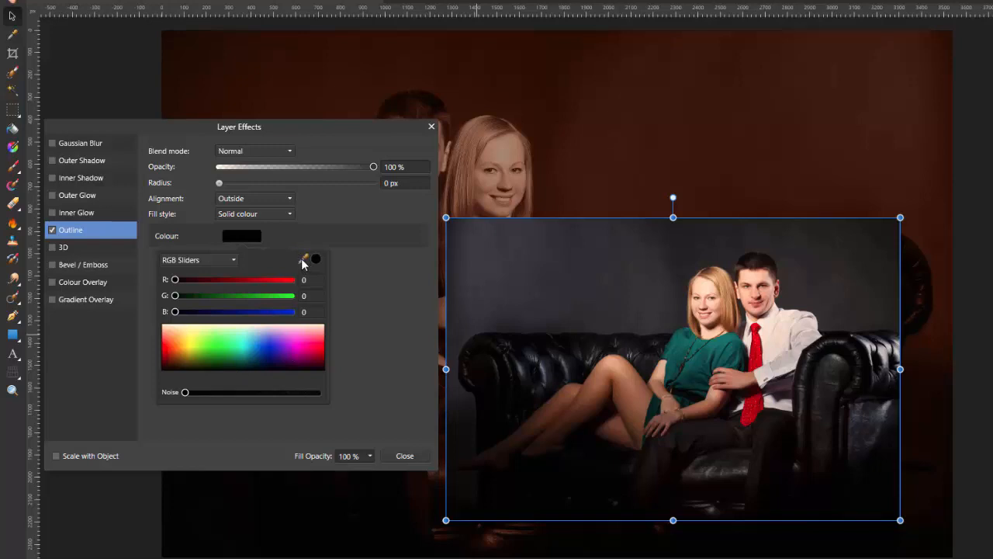
drag(303, 261, 782, 375)
mouse_move(784, 370)
mouse_down()
mouse_move(790, 358)
mouse_move(787, 367)
mouse_up()
click(316, 260)
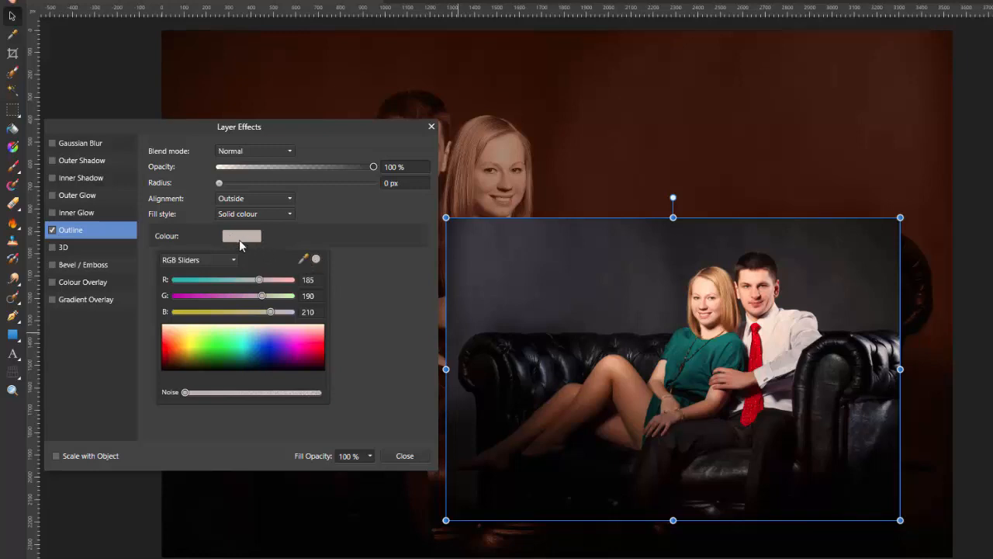
click(354, 277)
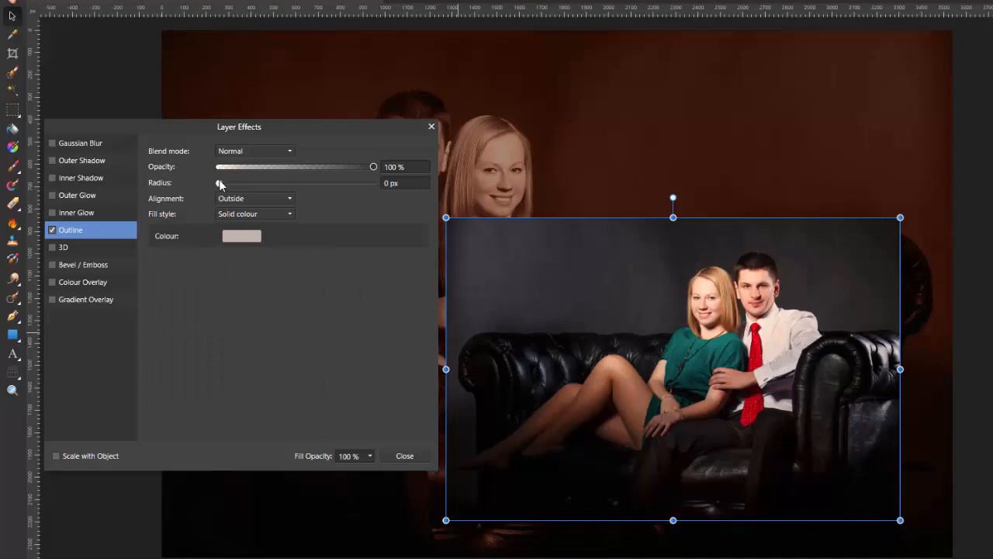
drag(220, 183, 281, 194)
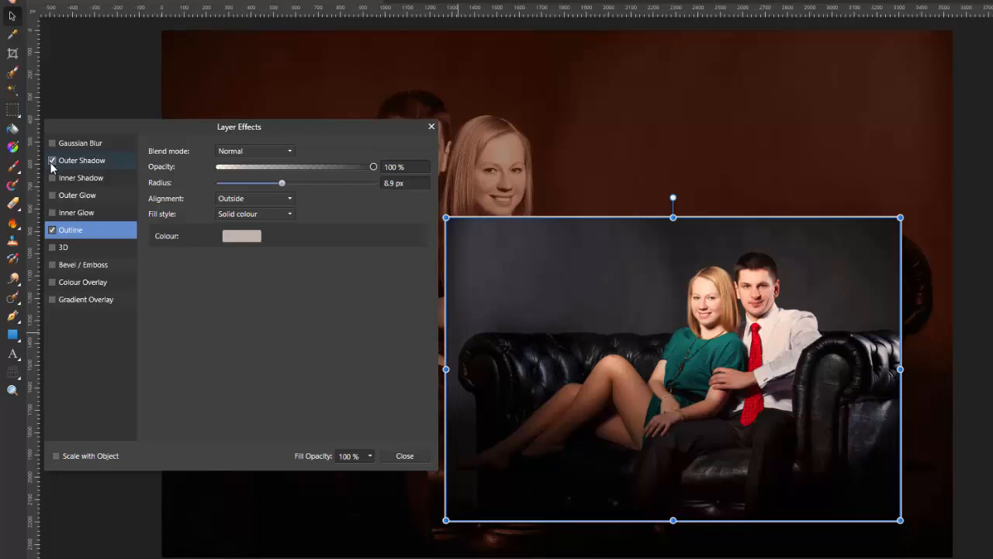
Step: Add an Outer Shadow to the main photo with 99% opacity, 100 px radius, 100 px offset and 17% intensity
click(106, 160)
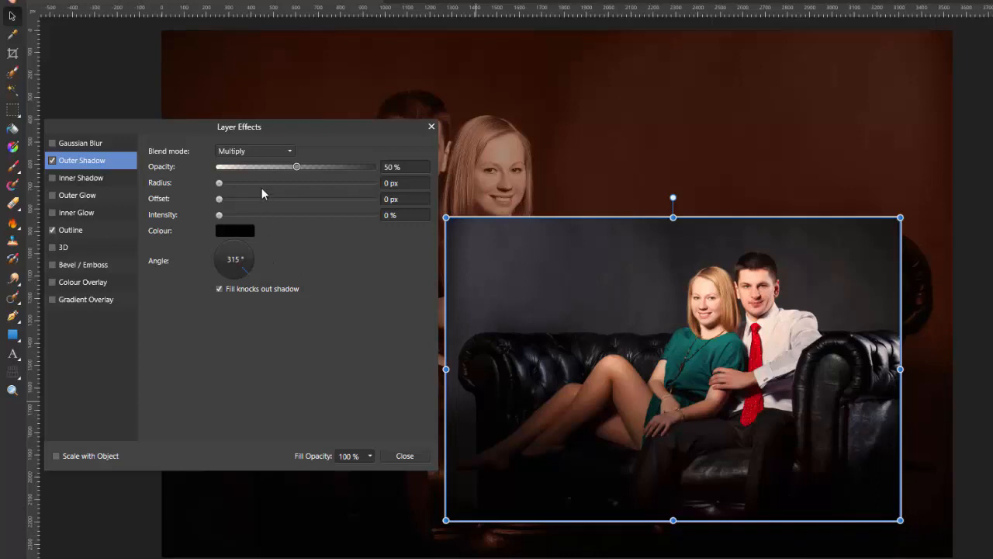
drag(219, 186, 382, 194)
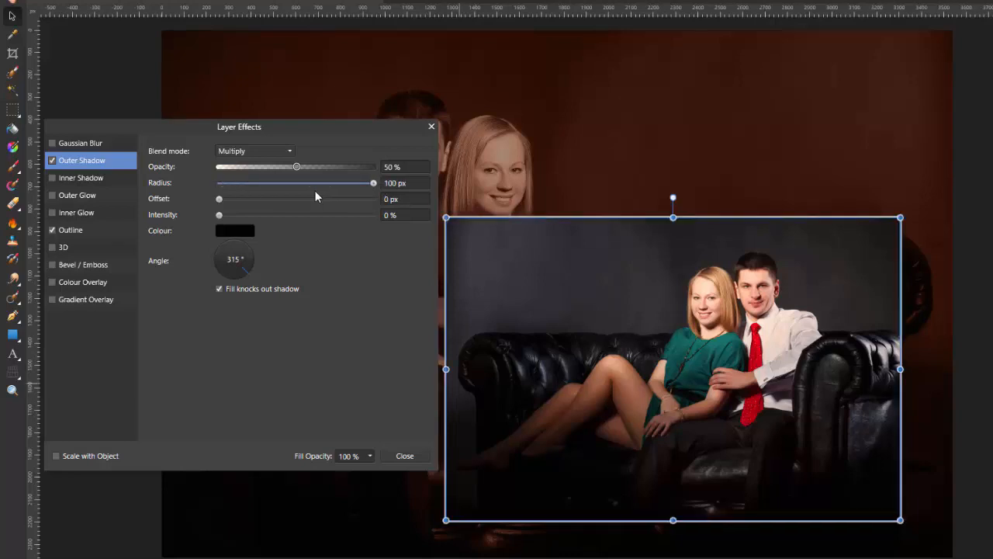
drag(219, 201, 371, 214)
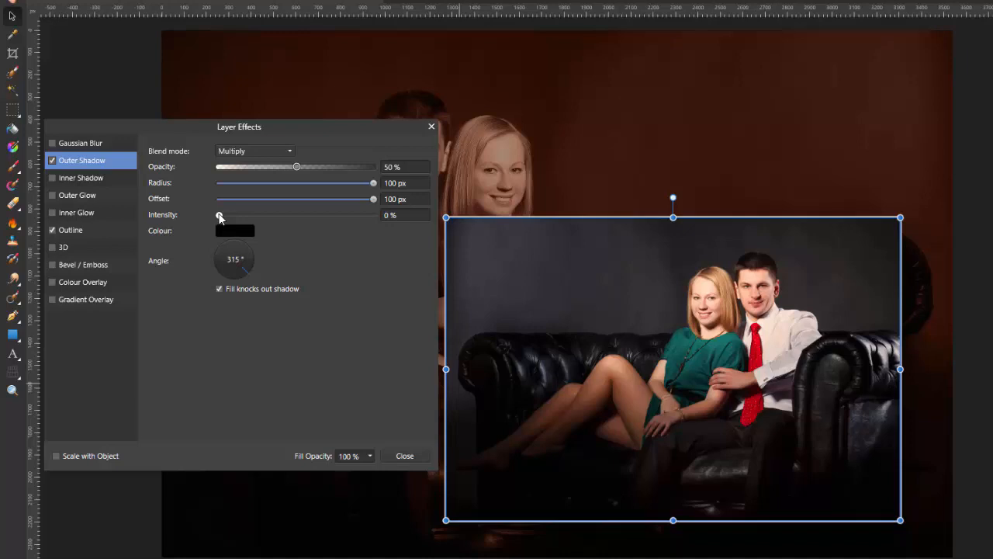
drag(220, 217, 246, 225)
drag(300, 165, 338, 171)
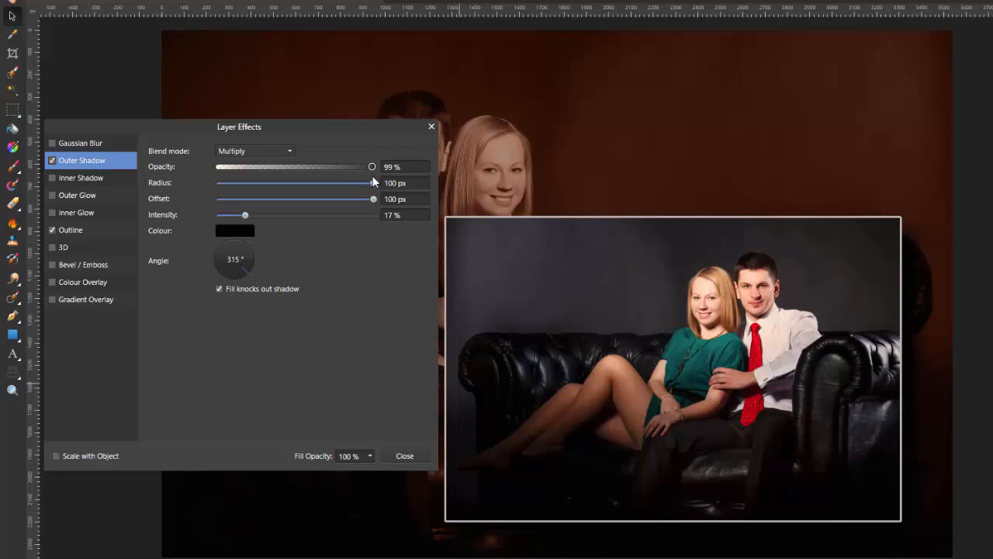
drag(373, 177, 372, 178)
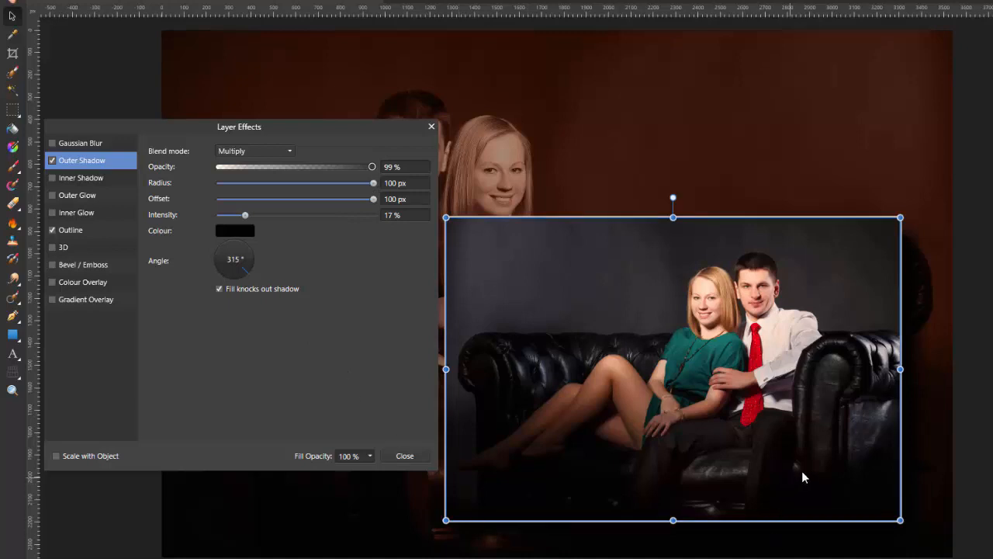
Step: Check the shadow against a lighter area, reposition the main photo nearer the canvas's lower-right corner, and close the layer effects settings
drag(819, 481, 826, 305)
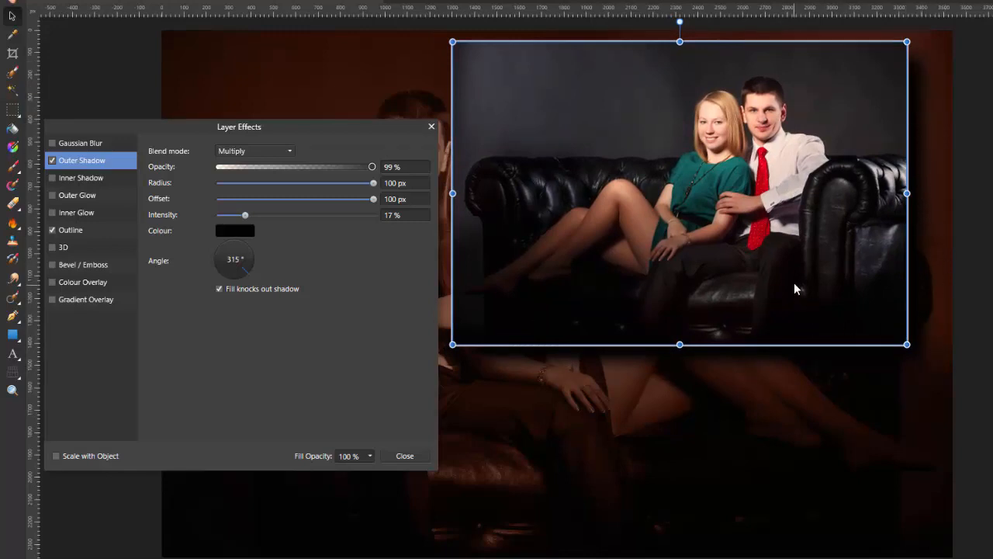
drag(834, 126, 853, 312)
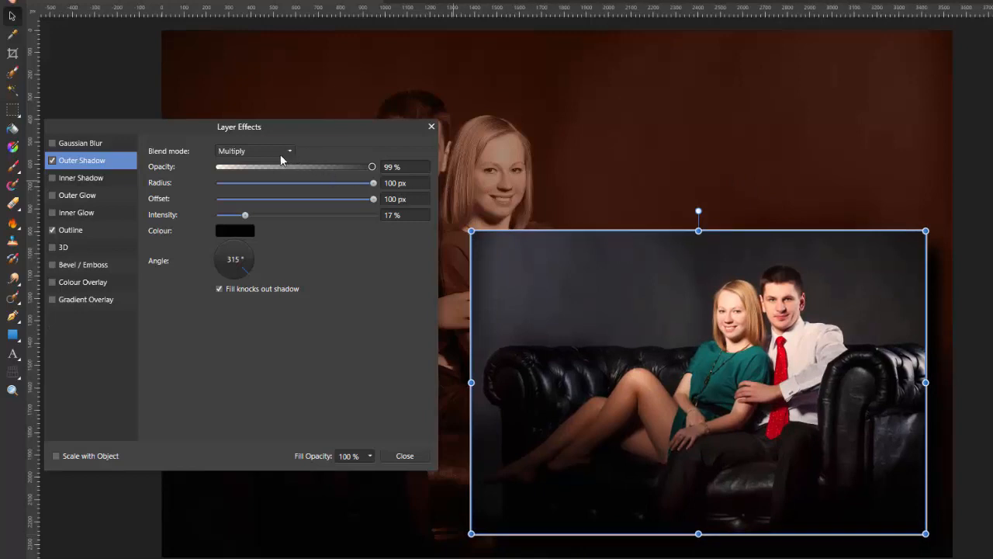
click(405, 455)
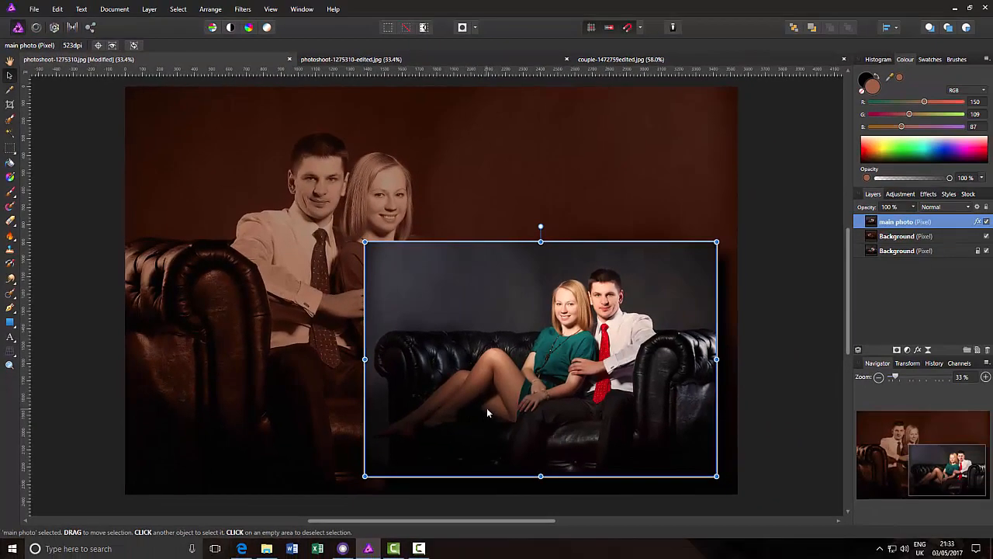
Step: Enlarge the flipped Background layer around its centre to about 130% and shift it left so the couple clears the main photo
click(9, 61)
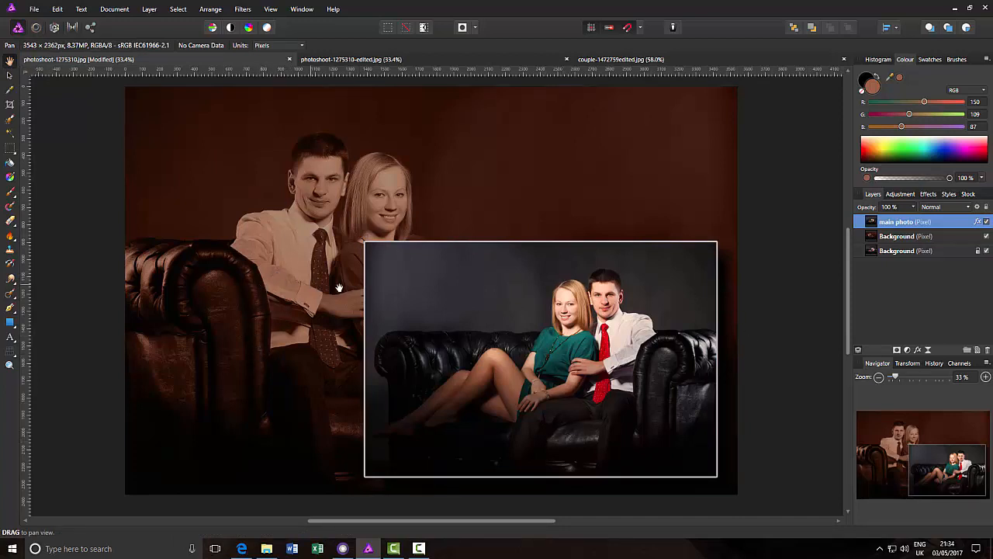
click(950, 238)
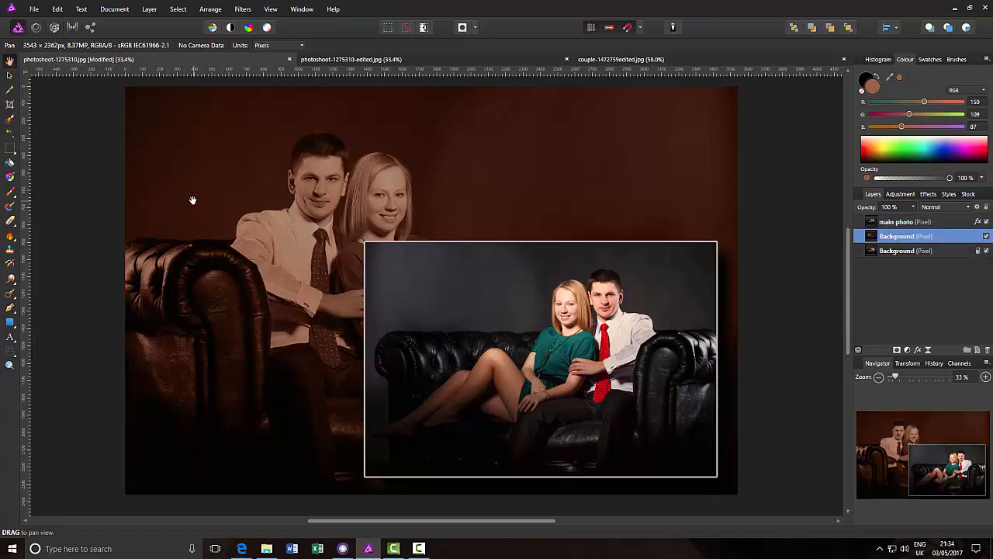
click(10, 76)
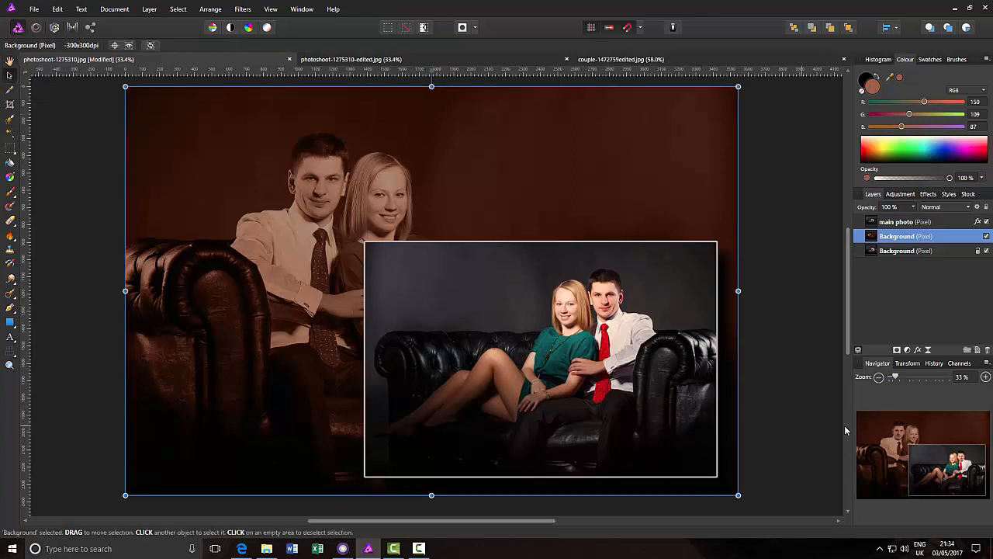
click(879, 377)
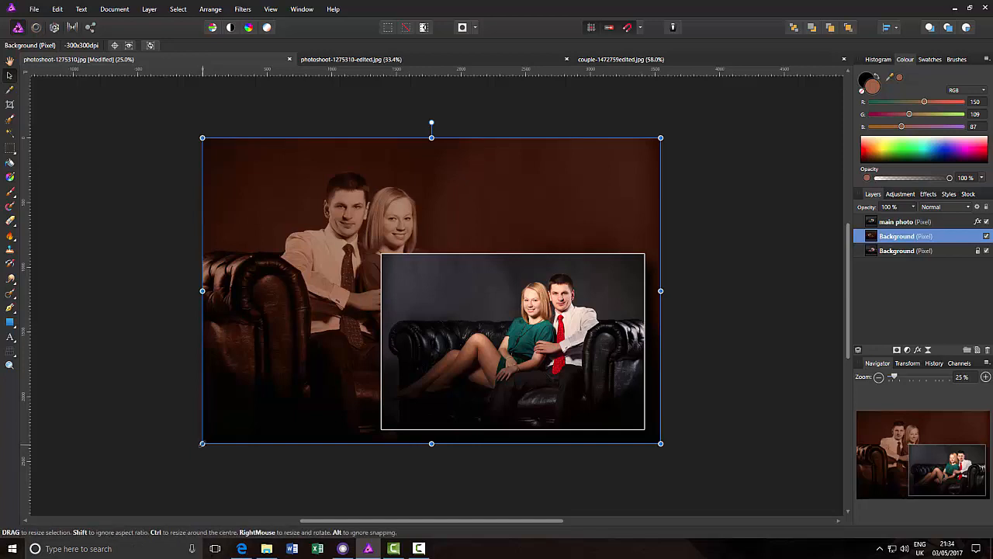
drag(202, 443, 130, 483)
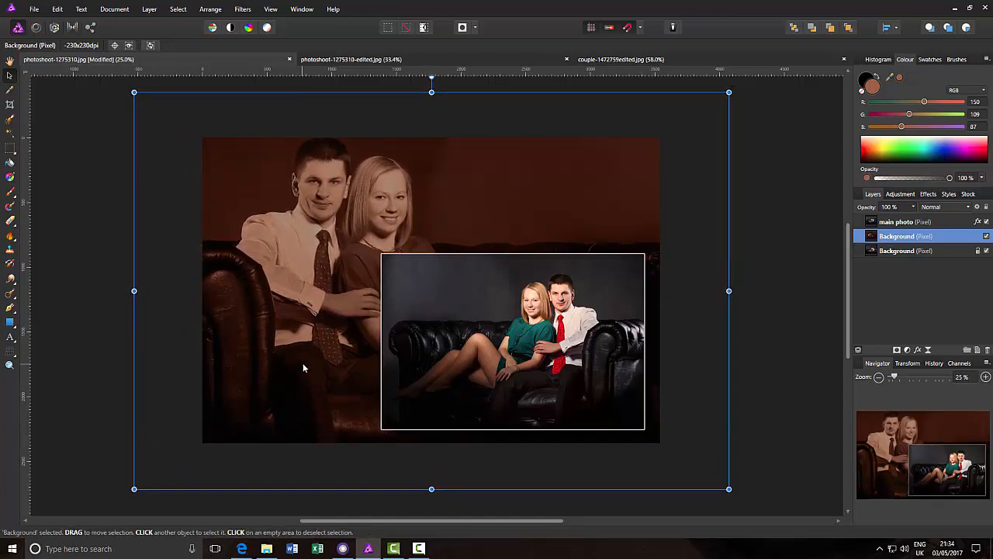
drag(296, 365, 241, 363)
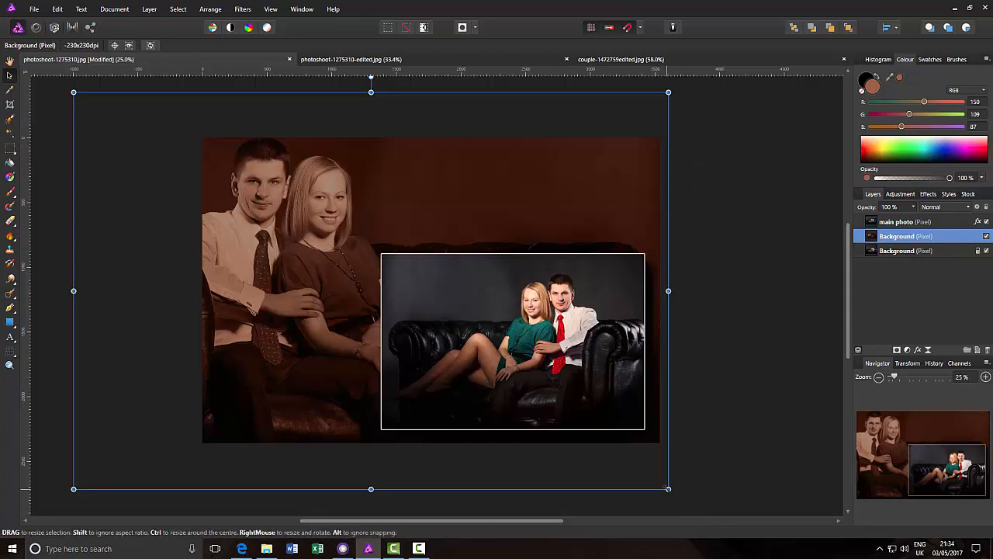
Step: Enlarge the flipped Background layer slightly more around its centre and move it down so the man's head fits within the canvas
drag(668, 488, 699, 477)
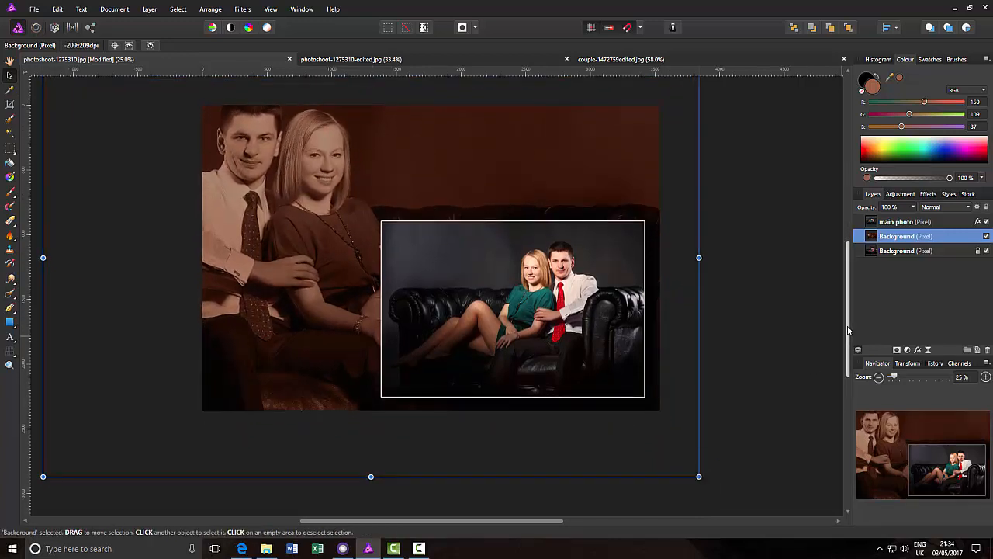
drag(848, 328, 850, 283)
drag(306, 339, 306, 352)
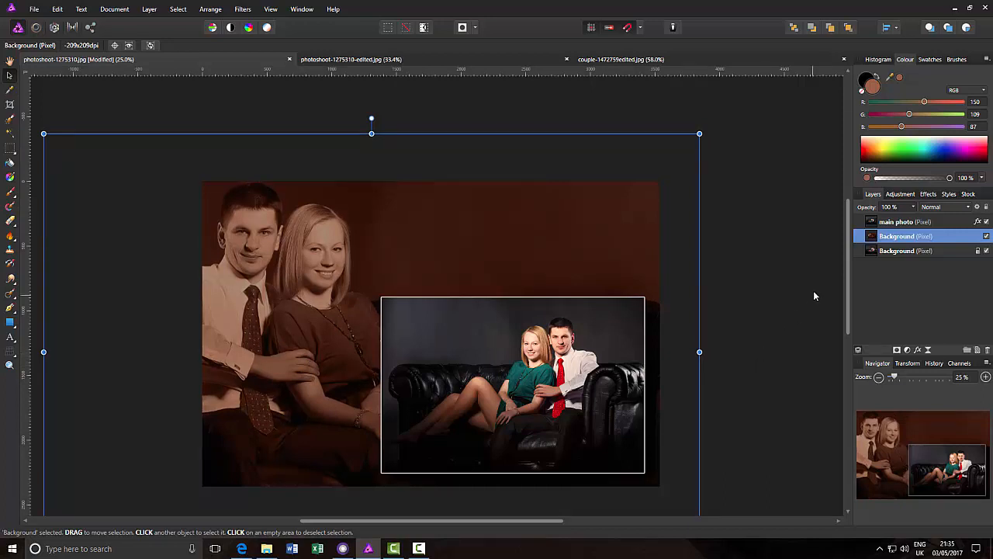
Step: Move the main photo up near the canvas's upper-right corner and compare the composition with the finished photoshoot-1275310-edited.jpg
click(929, 223)
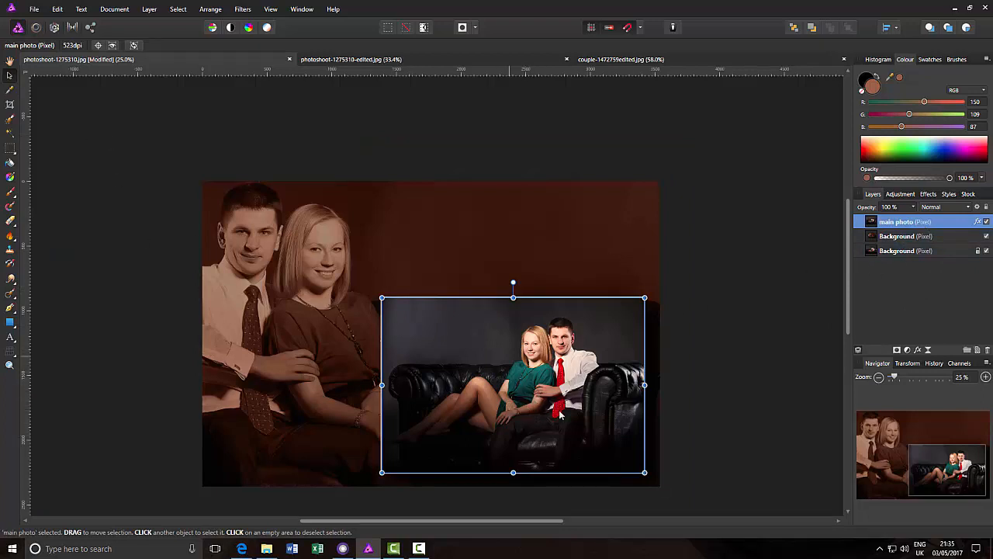
drag(543, 426, 541, 333)
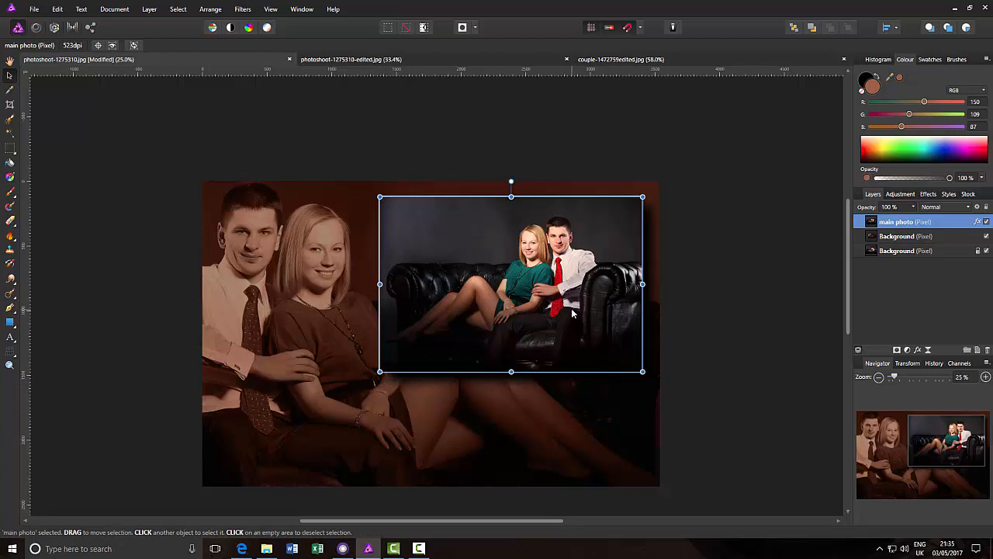
click(405, 61)
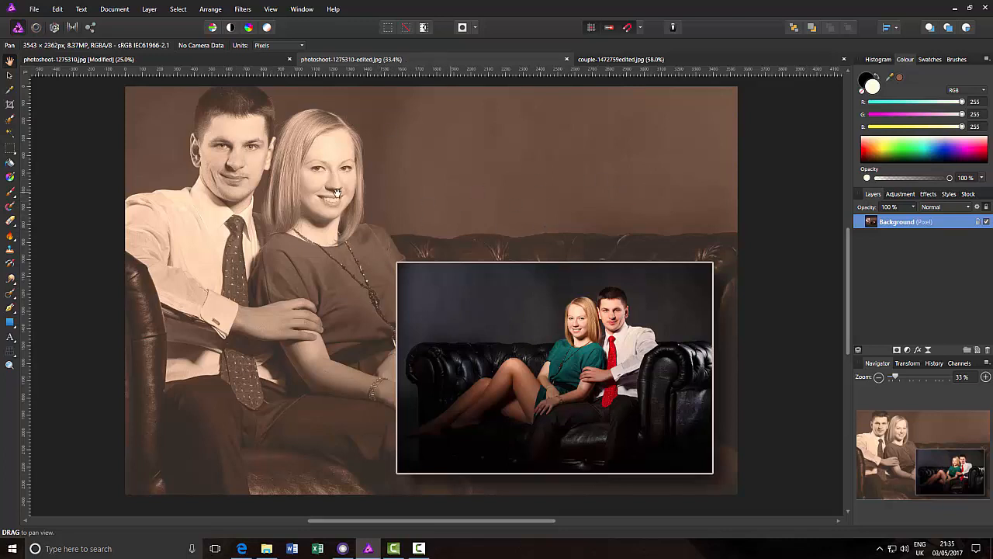
click(230, 60)
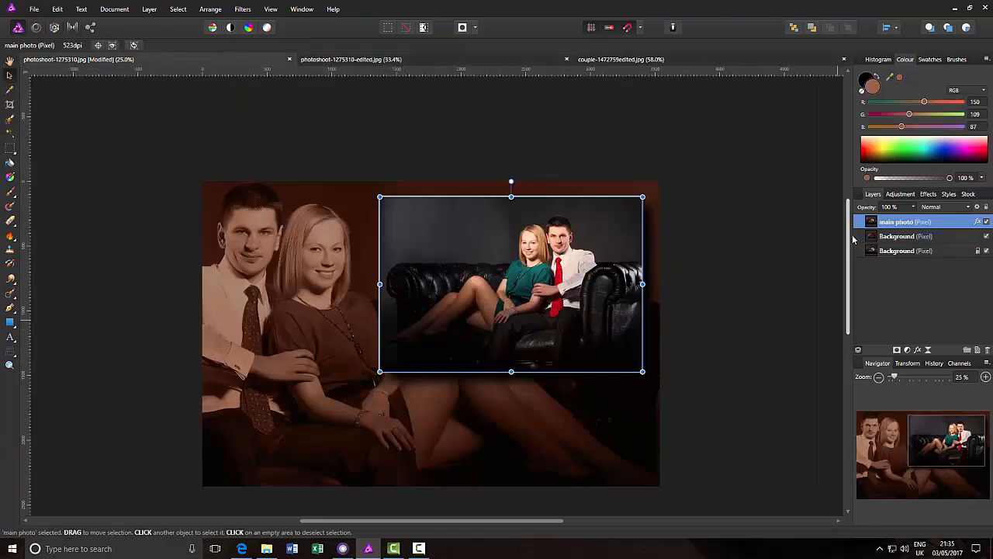
drag(852, 238, 851, 257)
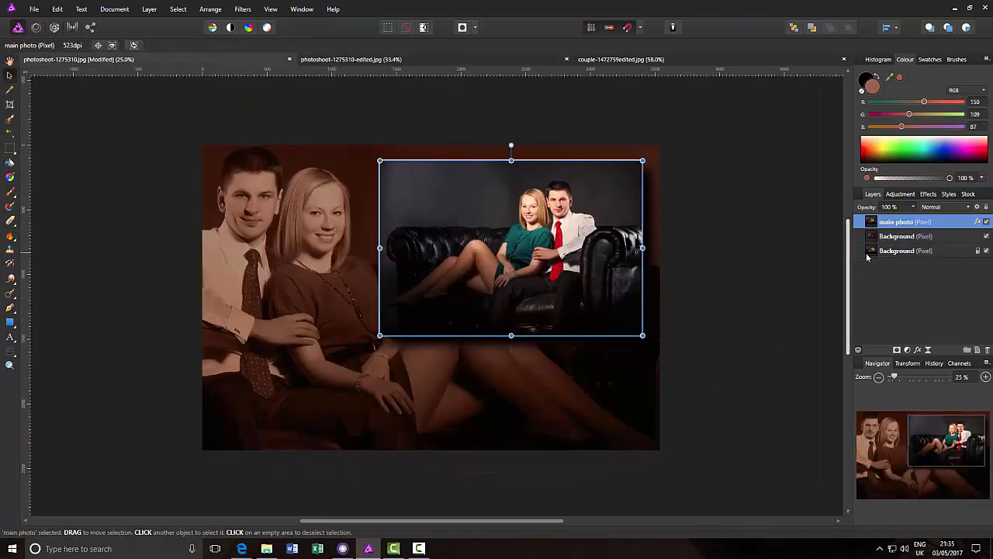
Step: Add a Brightness/Contrast adjustment with about 51% brightness above the flipped Background layer and compare the result with photoshoot-1275310-edited.jpg
click(945, 237)
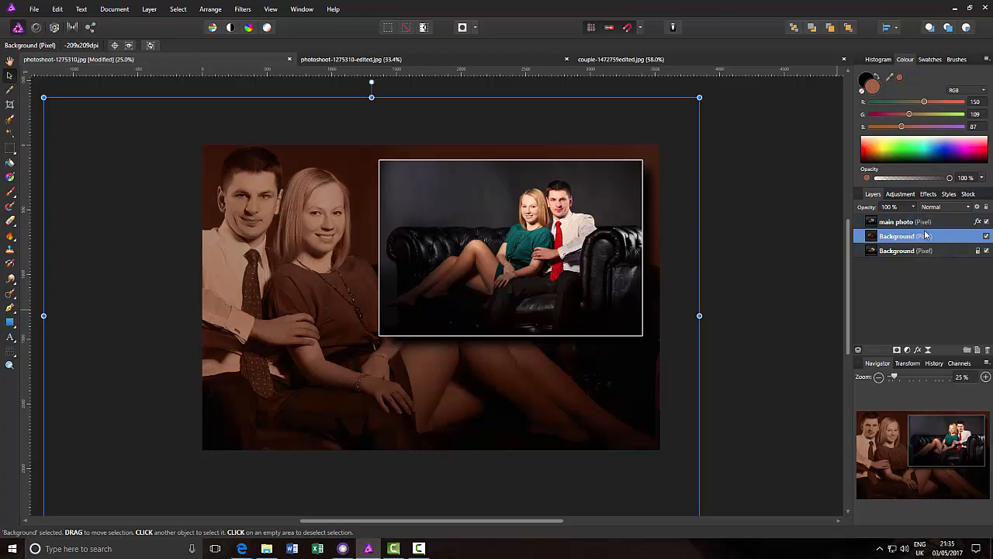
click(901, 194)
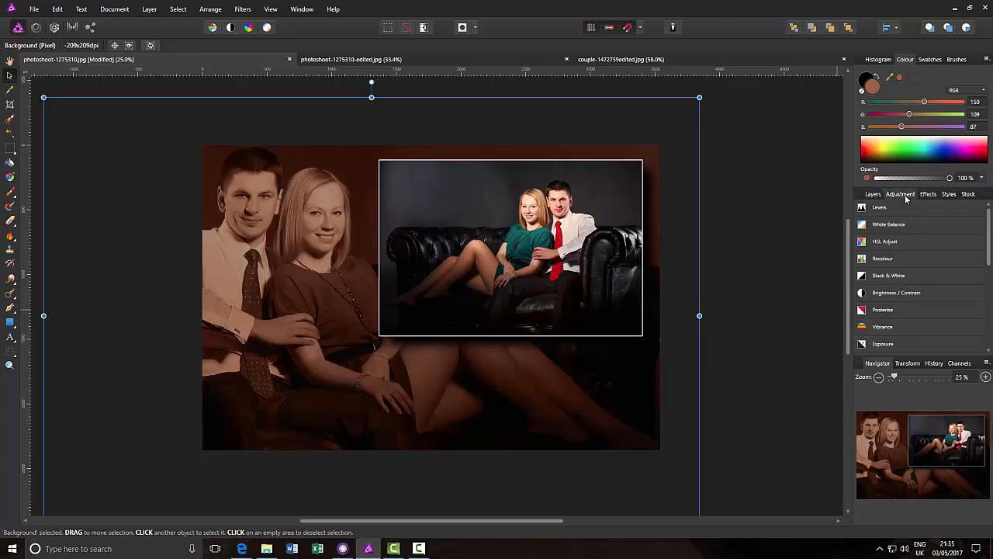
click(917, 296)
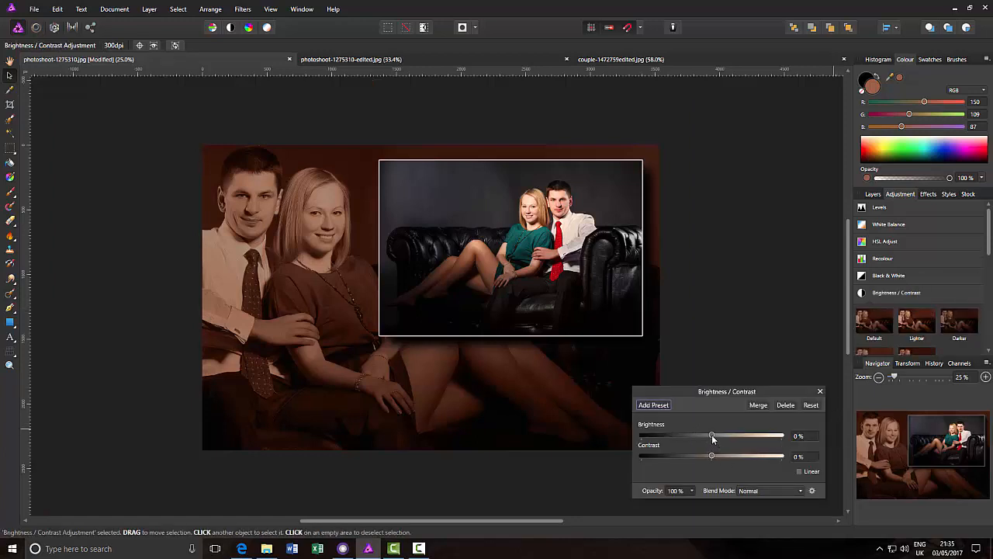
drag(712, 438, 748, 432)
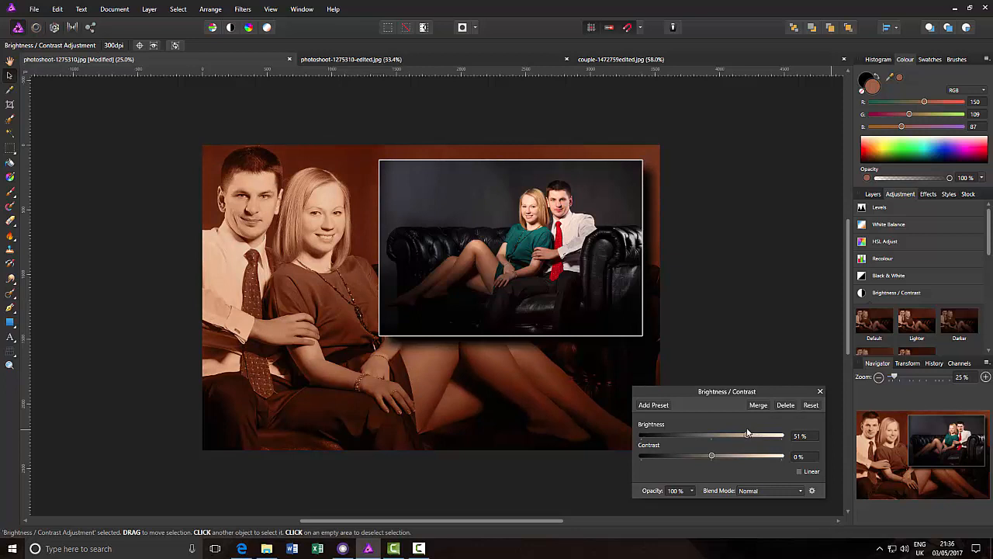
click(820, 391)
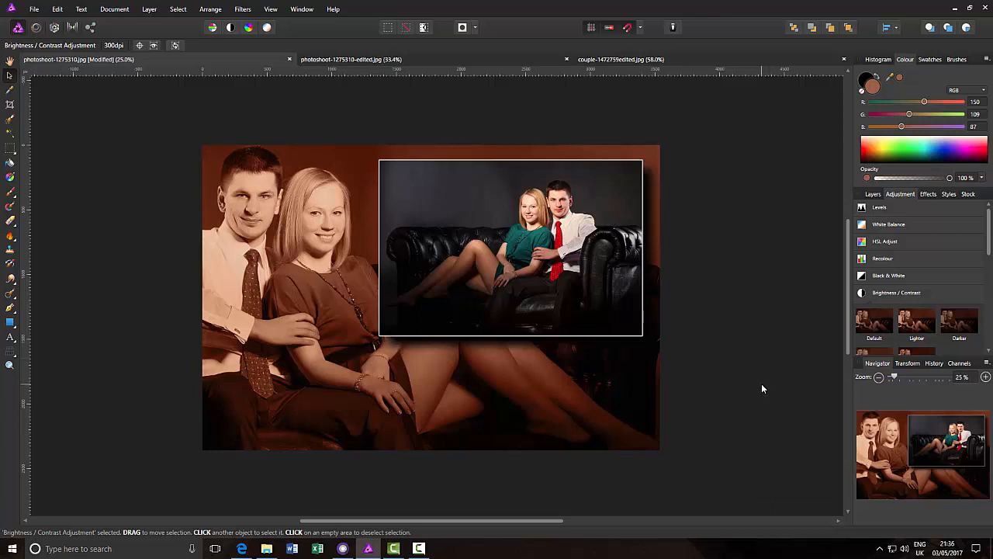
click(440, 58)
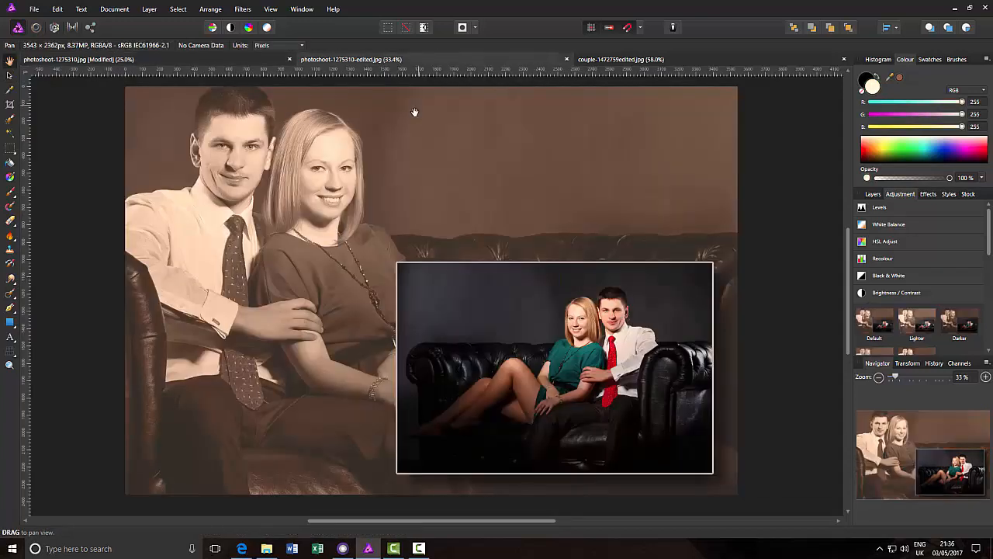
click(231, 62)
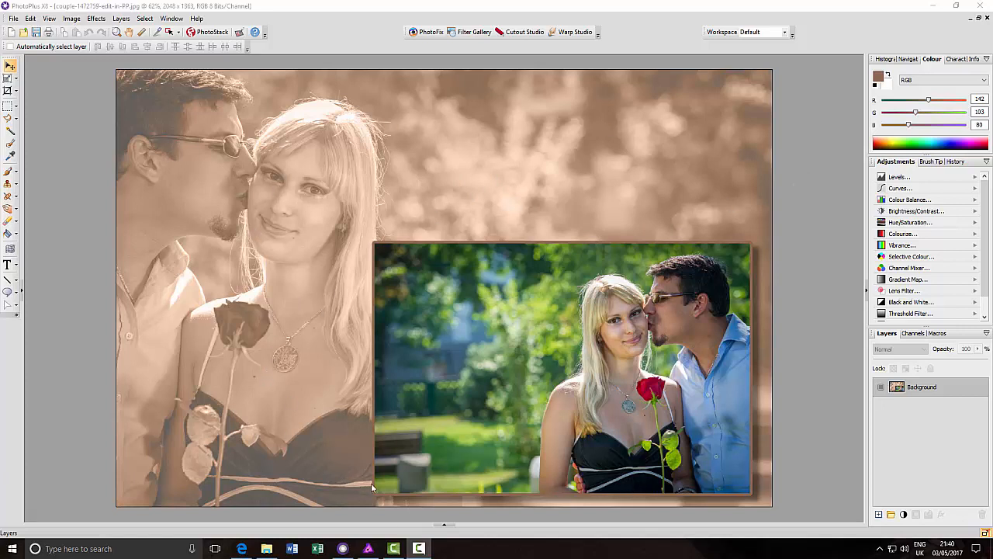
Step: Switch to couple-1472759.jpg in PhotoPlus X8 and duplicate its Background layer as Background Copy
click(444, 526)
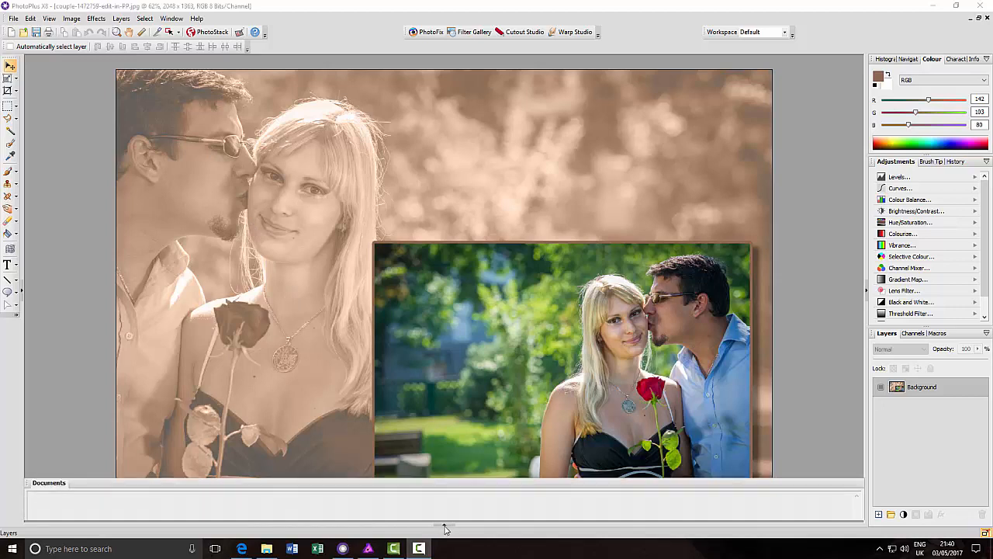
click(64, 472)
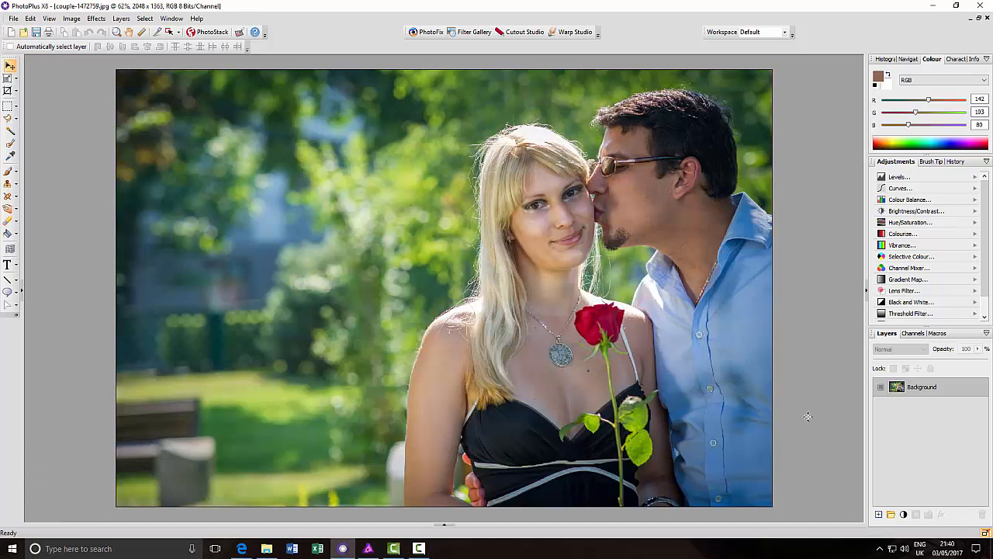
right_click(923, 390)
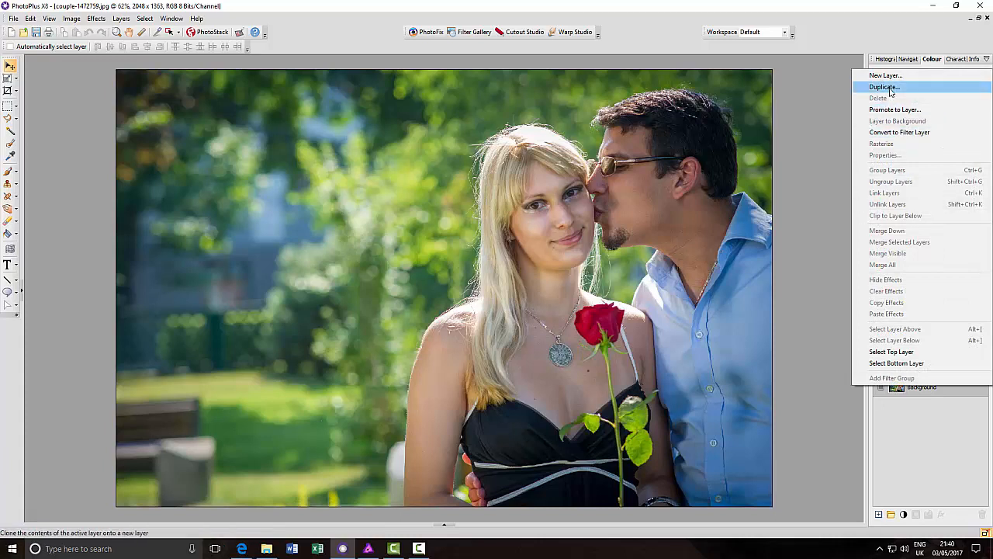
click(884, 87)
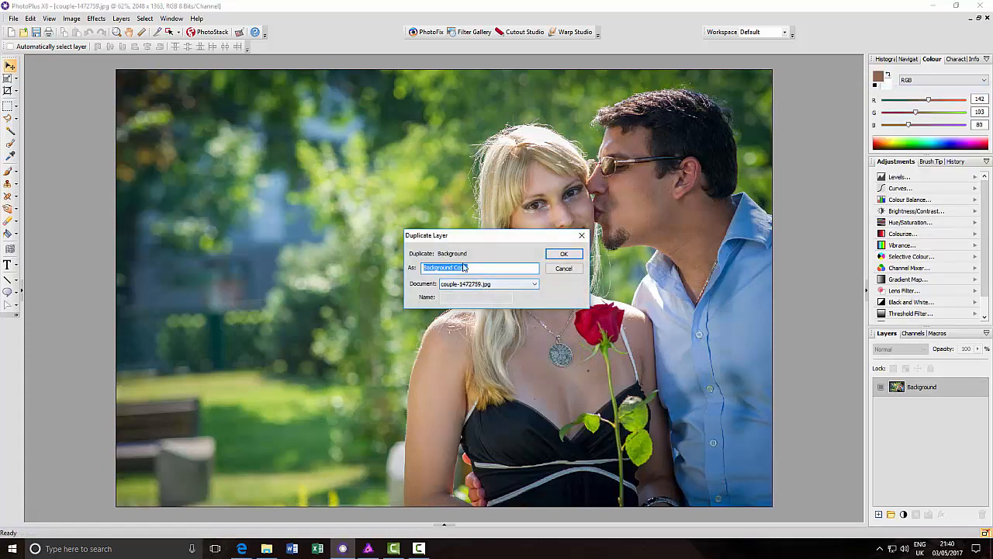
click(564, 254)
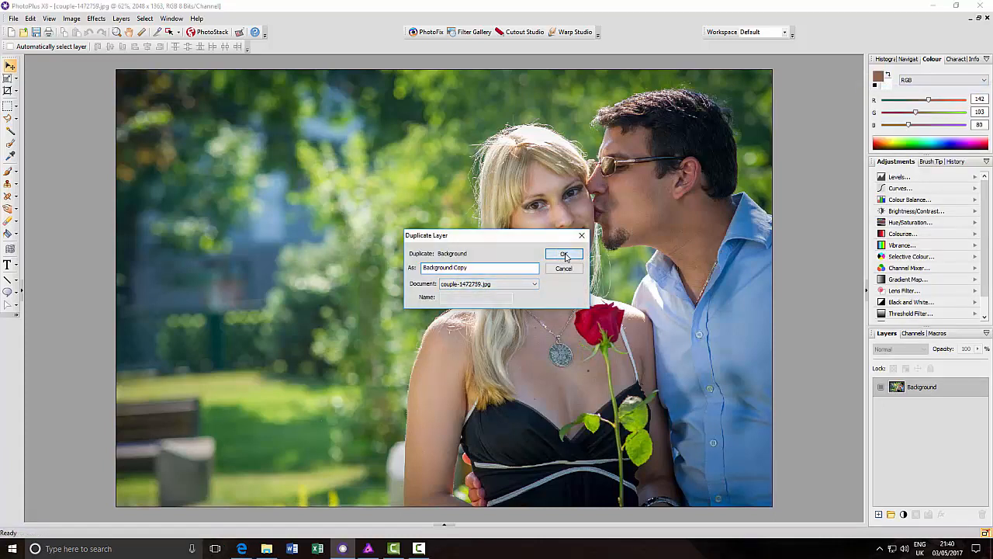
Step: Duplicate the Background Copy layer under the name "main photo" and hide the new layer
right_click(936, 390)
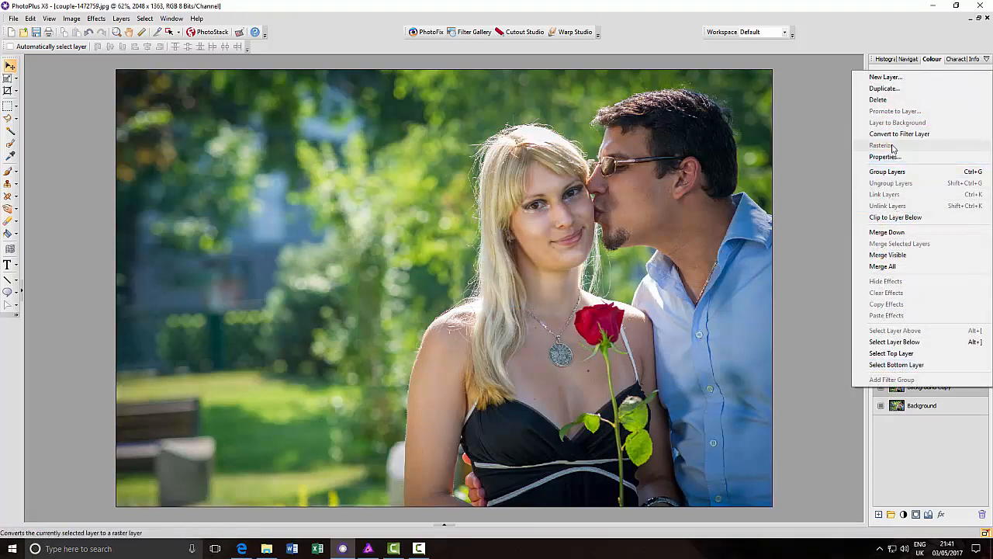
click(892, 89)
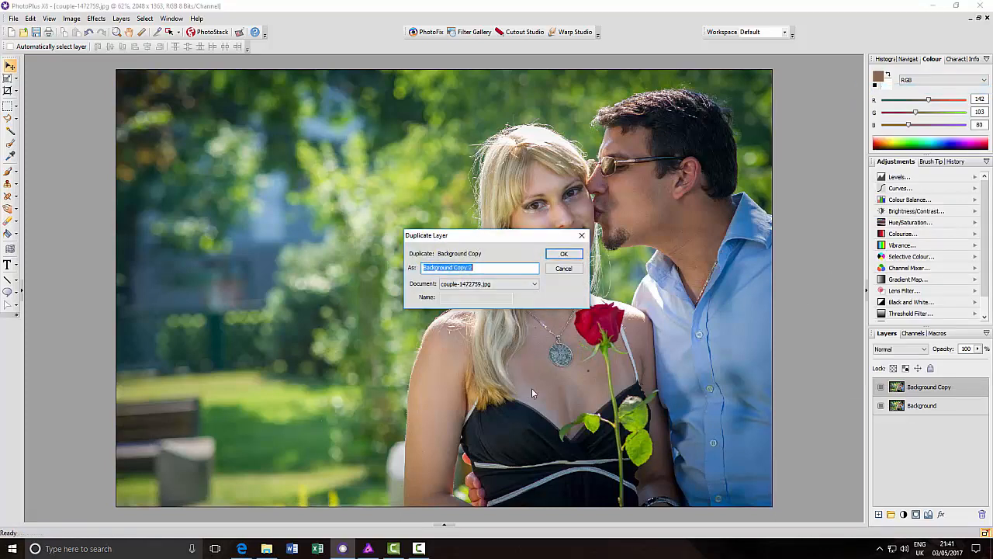
text(main photo)
click(564, 253)
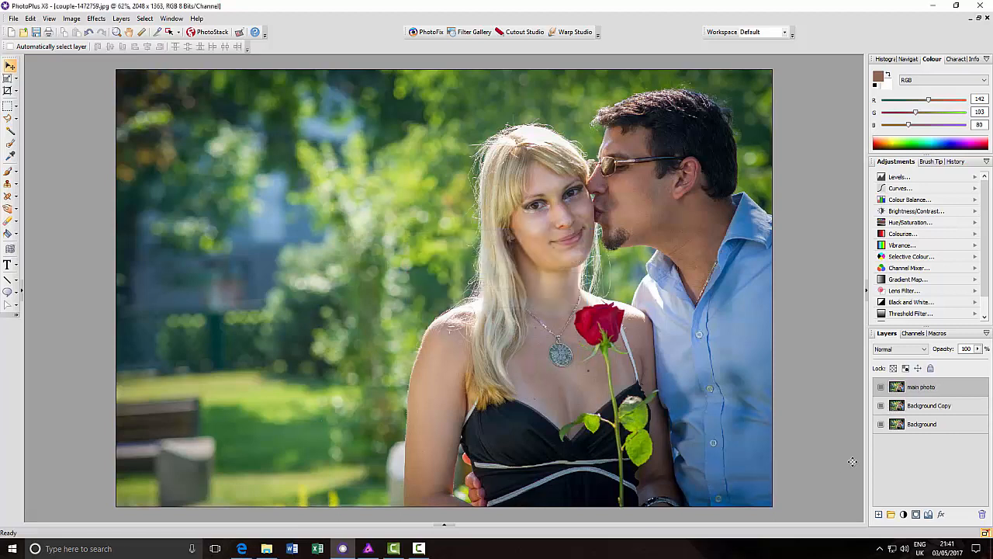
click(880, 388)
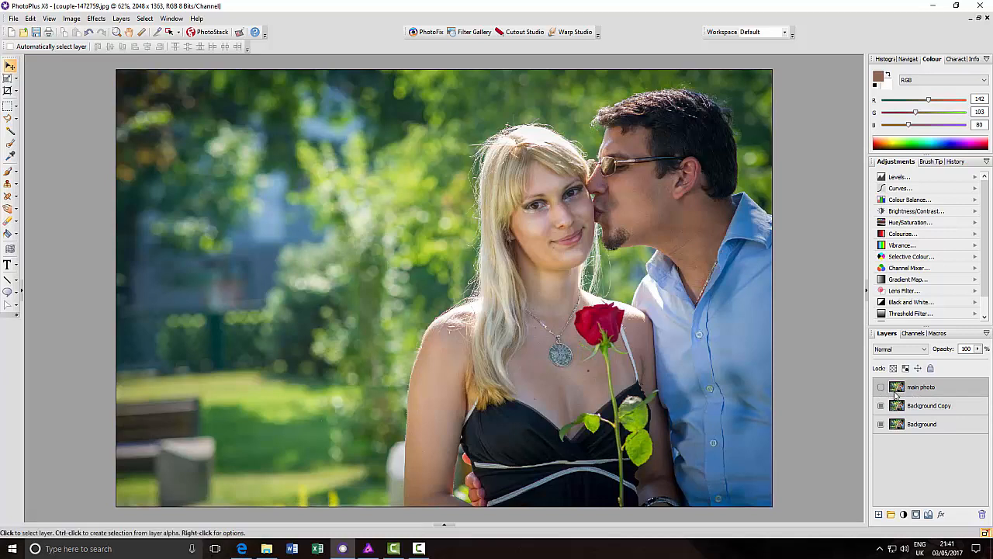
Step: With Background Copy selected, sample the woman's blonde hair using a 5 x 5 average as the foreground colour, about RGB 217, 211, 182
click(958, 409)
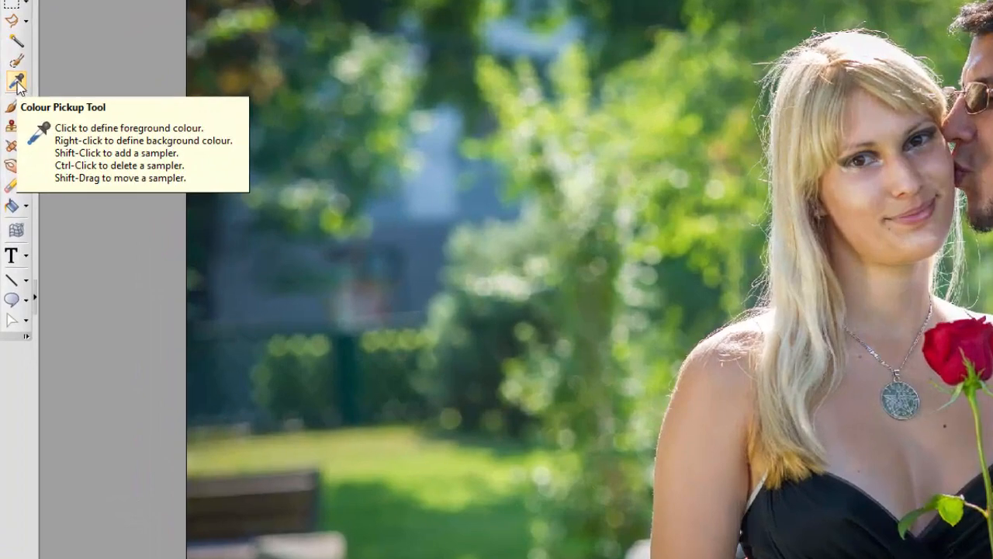
click(17, 86)
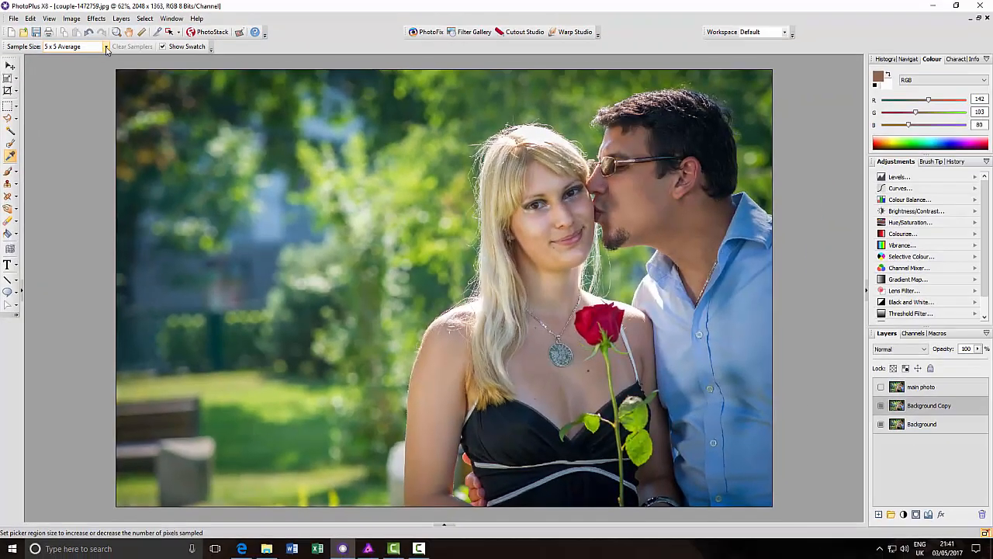
click(106, 47)
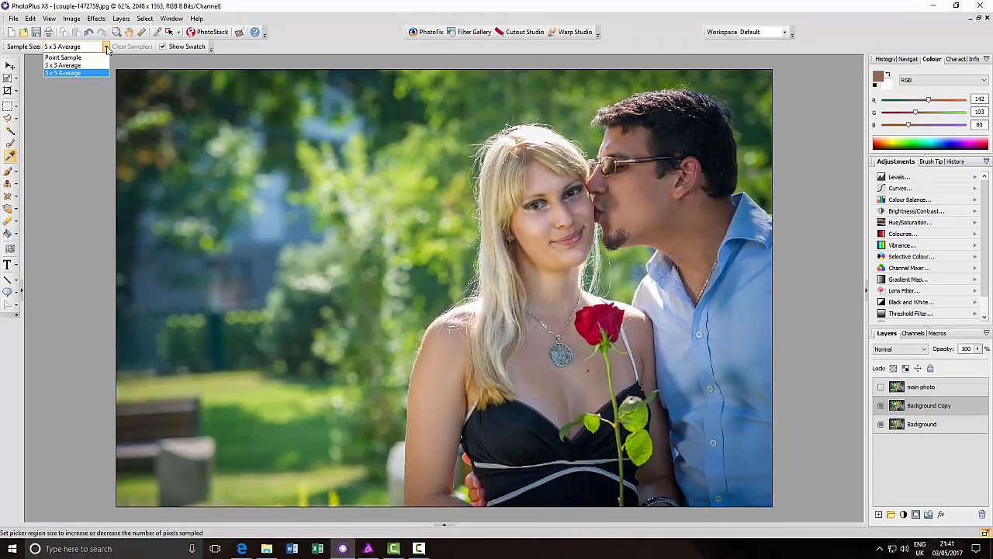
click(71, 73)
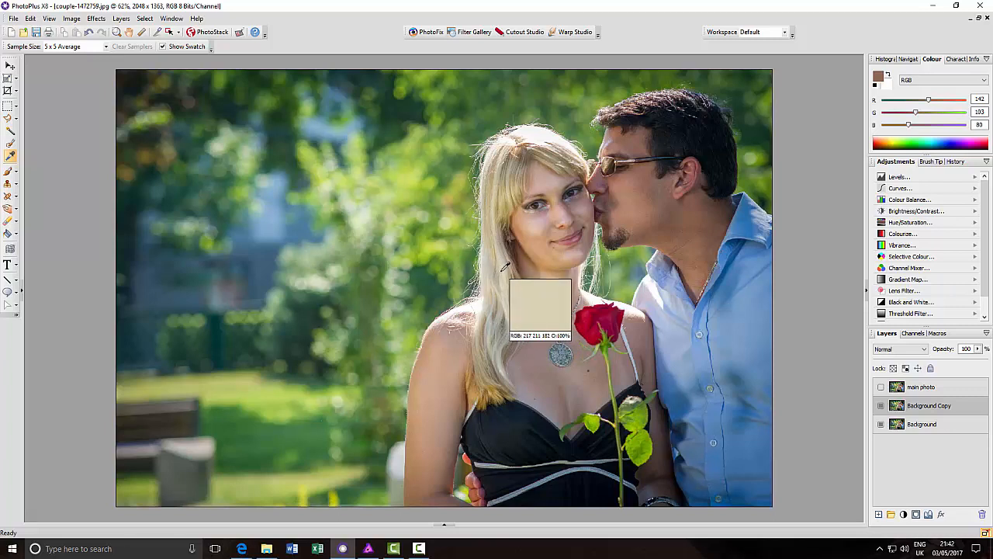
click(501, 270)
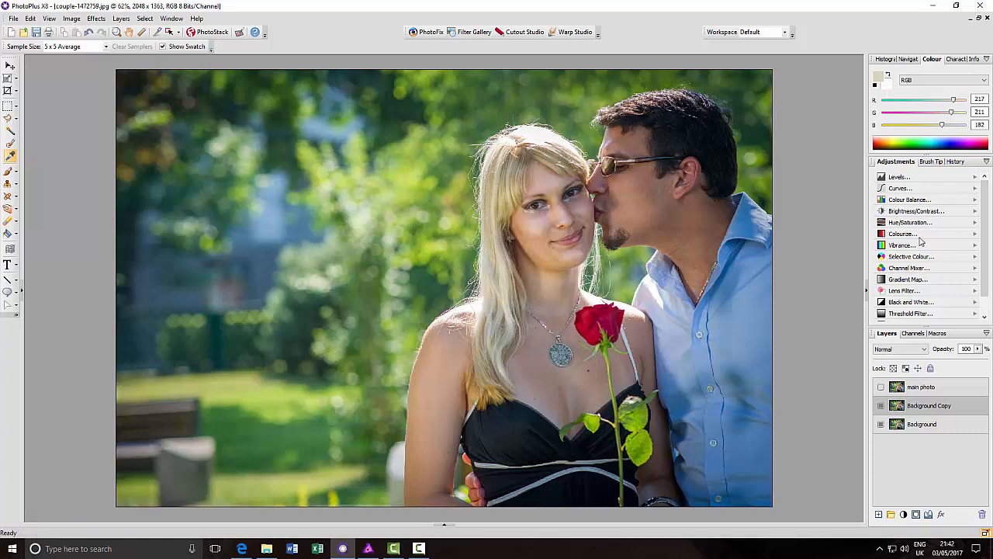
Step: Add a solid fill layer in the sampled hair colour above Background Copy, in Normal mode at 100% opacity
click(975, 236)
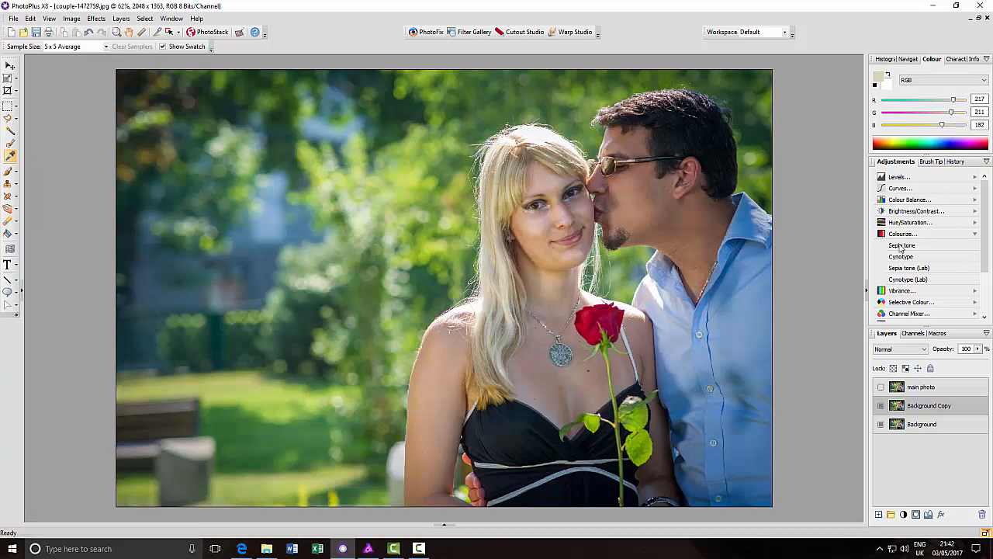
click(122, 19)
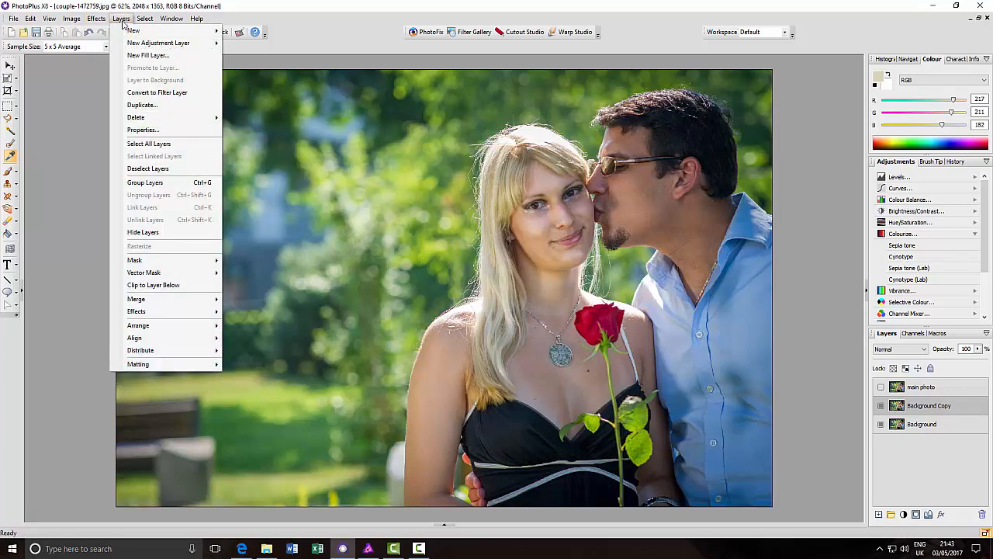
click(145, 60)
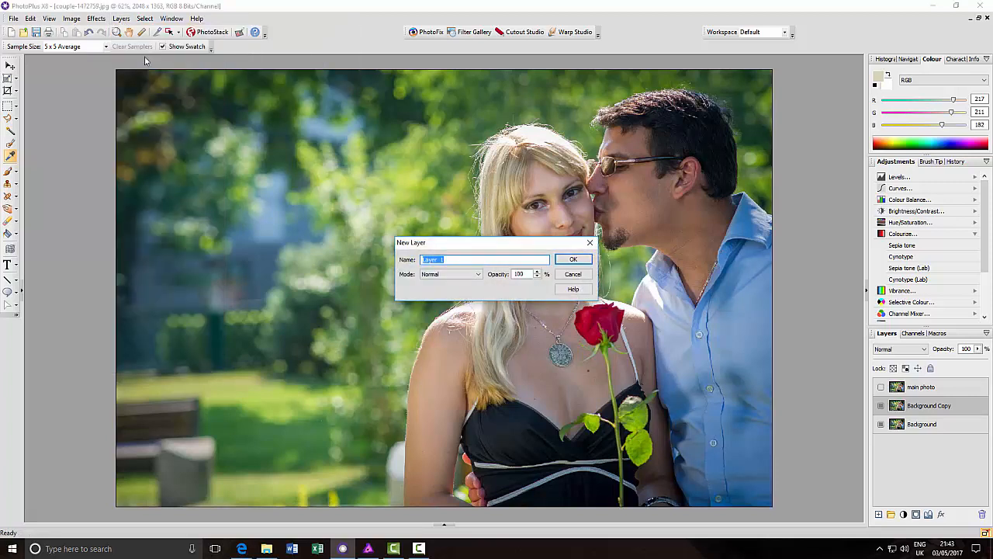
click(574, 259)
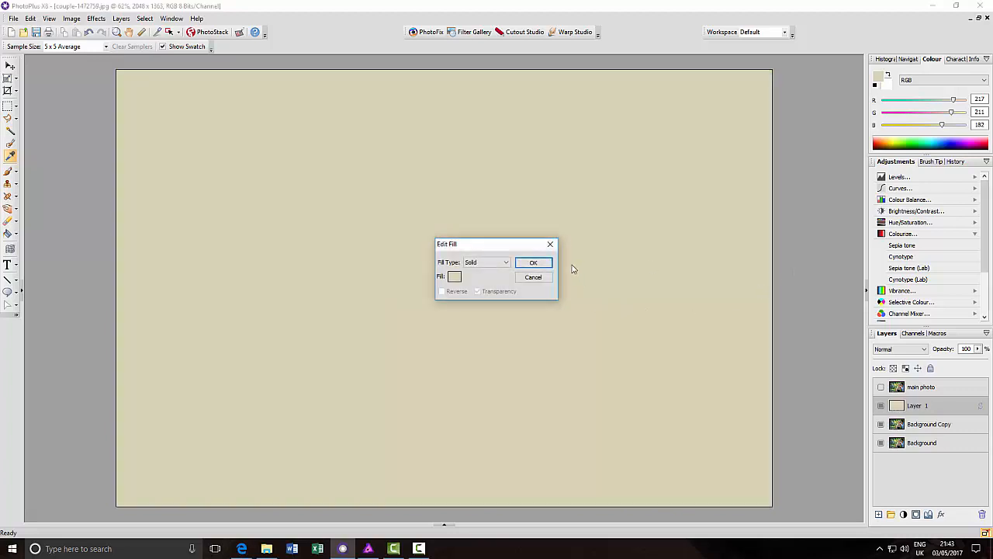
click(545, 267)
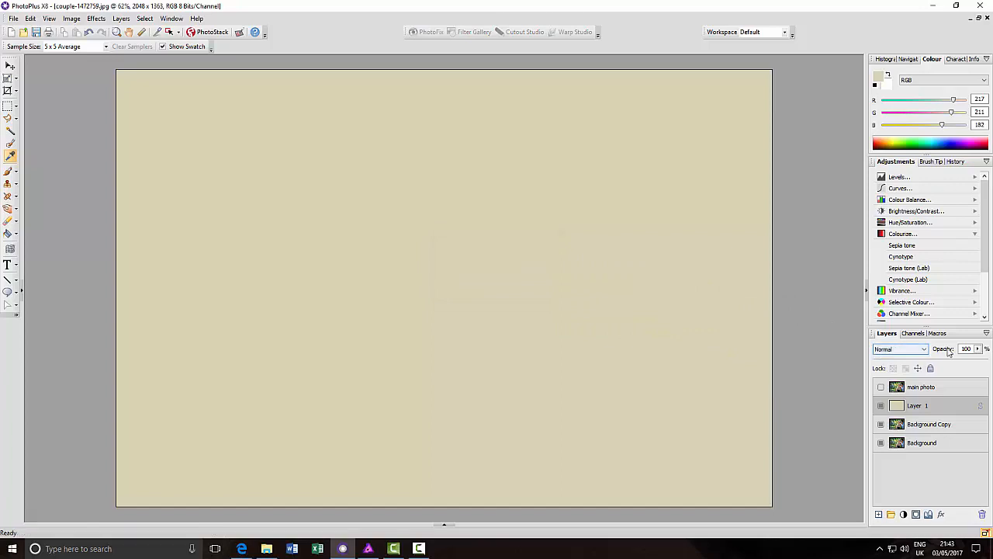
Step: Set the fill layer's blend mode to Colour and merge it down into Background Copy
click(924, 350)
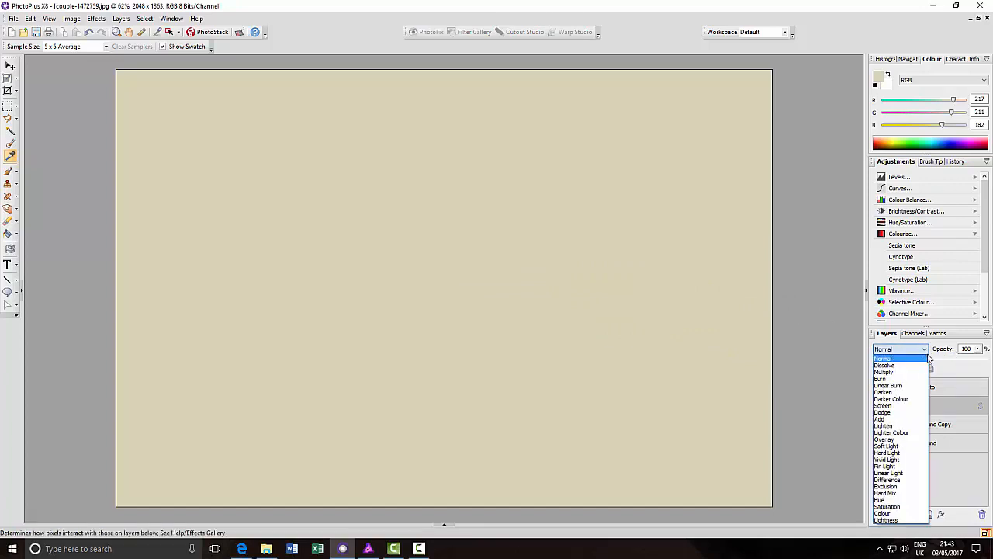
click(889, 514)
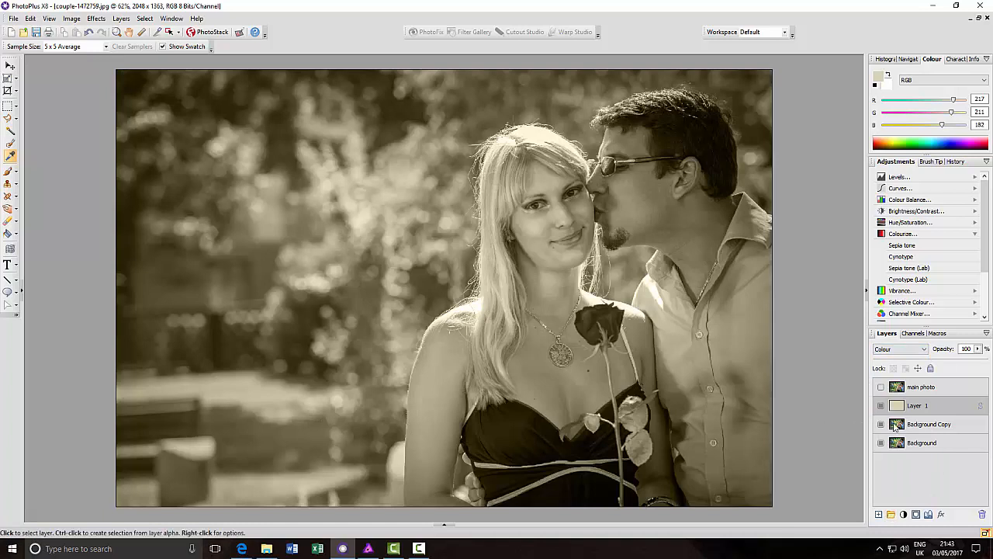
right_click(940, 409)
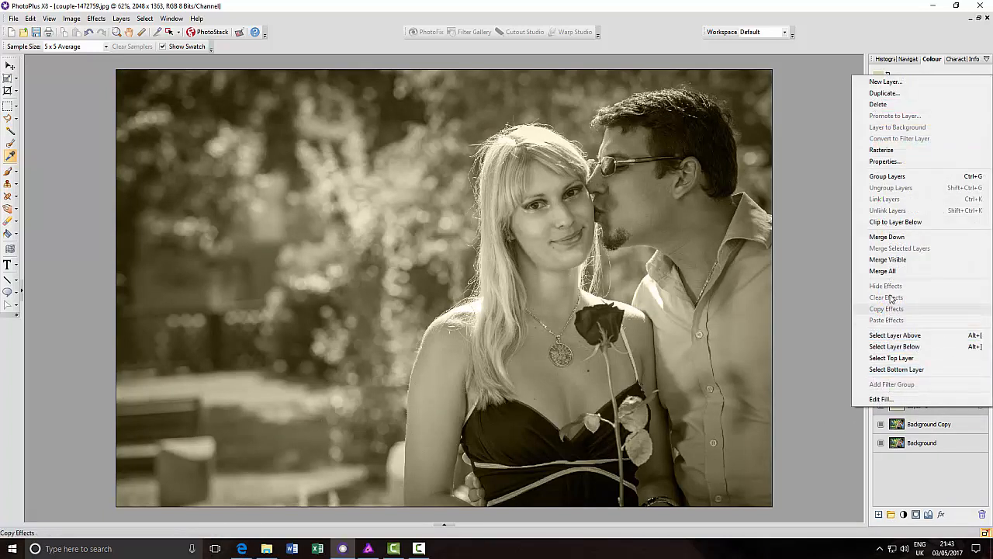
click(887, 237)
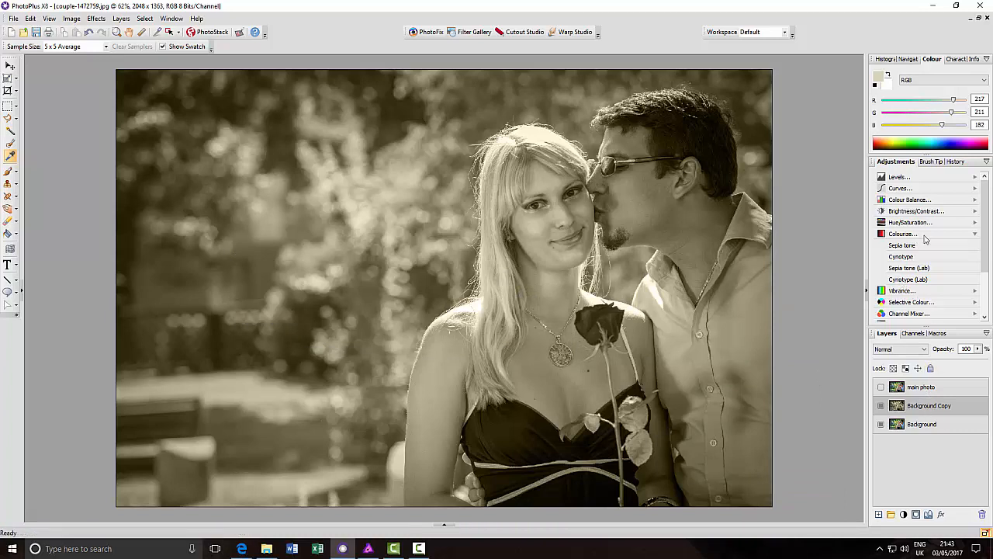
Step: Add a Hue/Saturation adjustment above Background Copy with saturation 20 and lightness 35, and merge it down into Background Copy
click(975, 234)
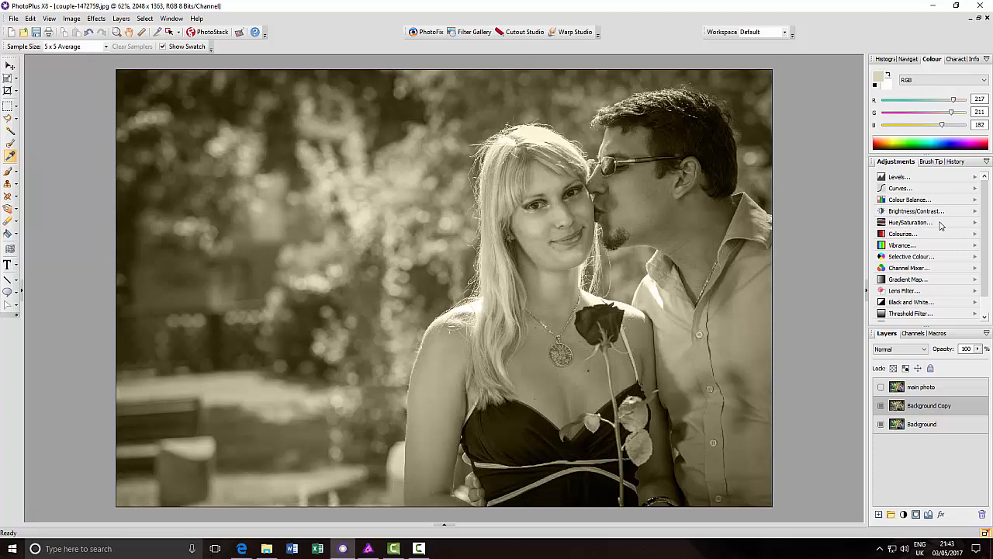
click(941, 225)
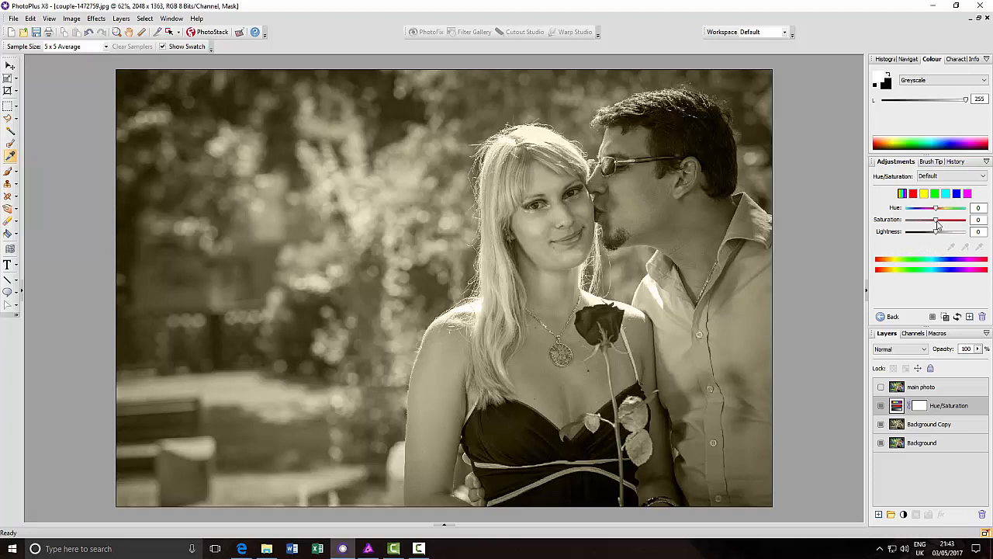
drag(937, 225, 940, 225)
drag(939, 234, 941, 235)
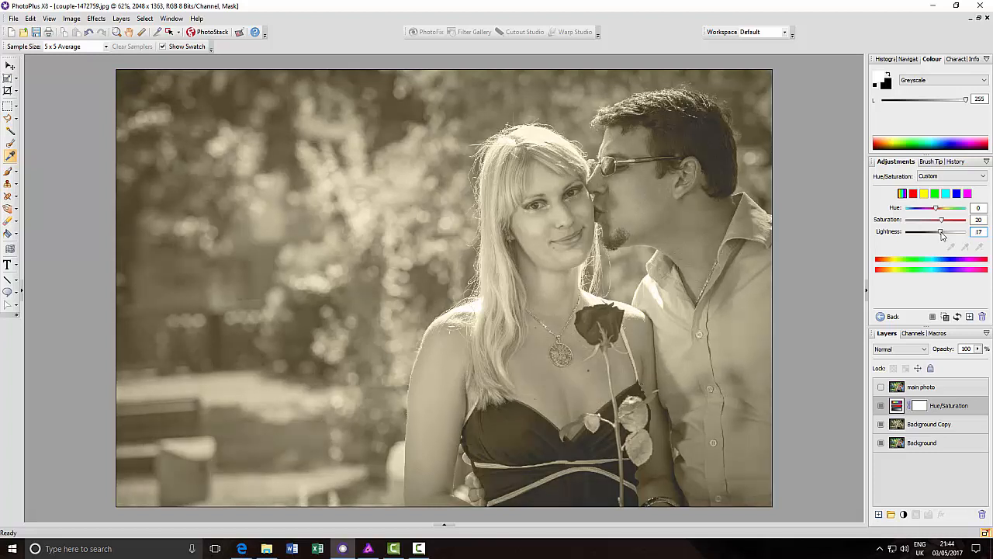
drag(942, 236, 948, 236)
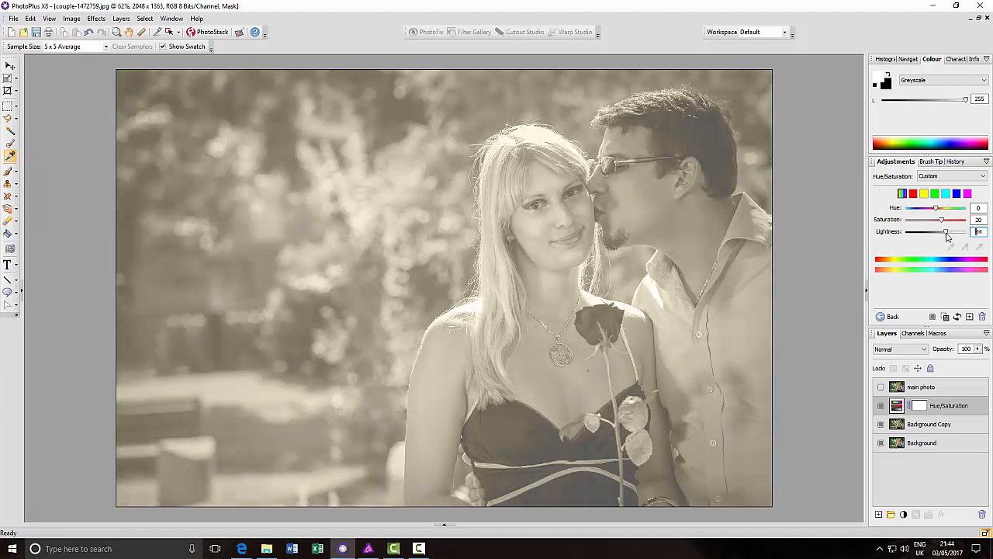
drag(947, 236, 947, 236)
text(35)
right_click(975, 408)
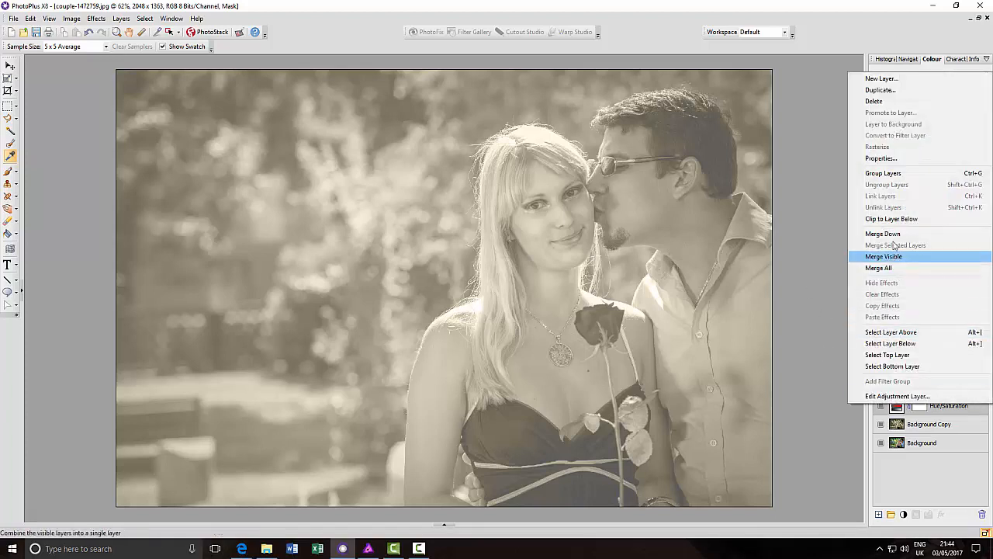
click(886, 235)
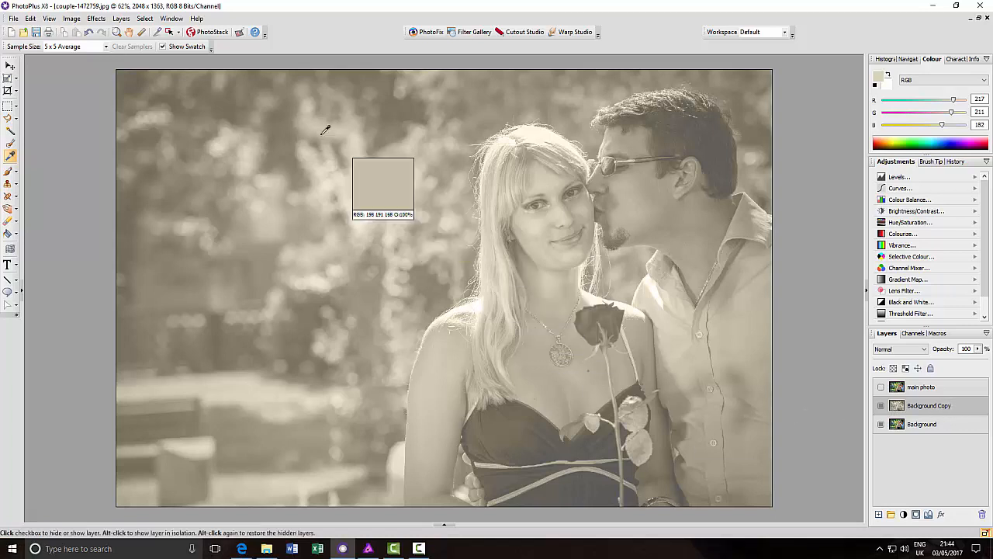
Step: Flip the Background Copy layer horizontally, leaving the other layers as they are
click(121, 19)
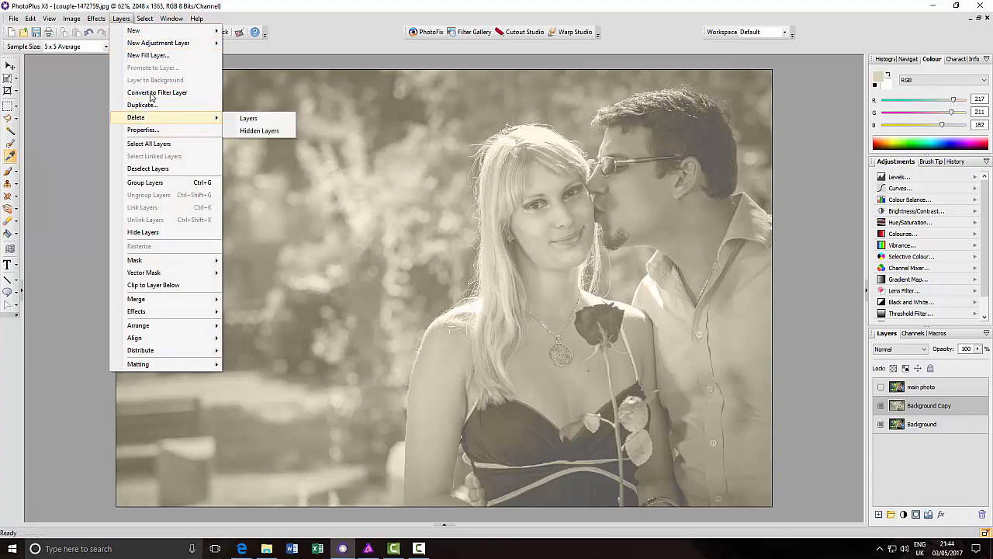
mouse_move(128, 45)
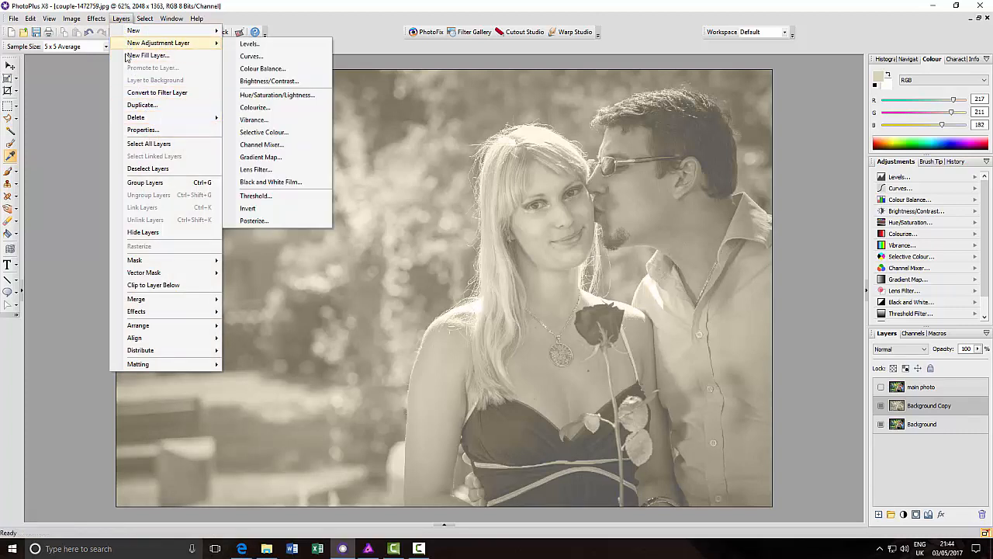
mouse_move(68, 20)
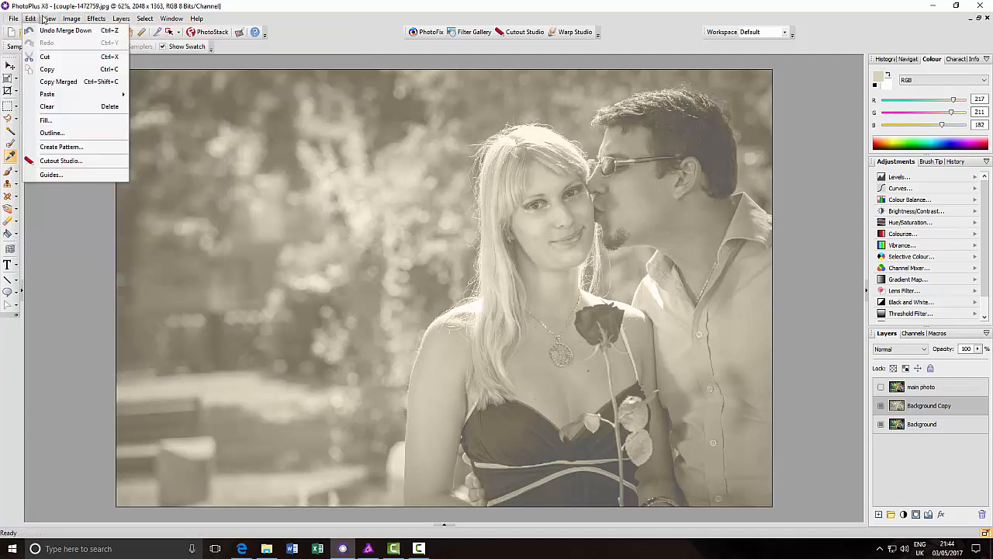
mouse_move(87, 45)
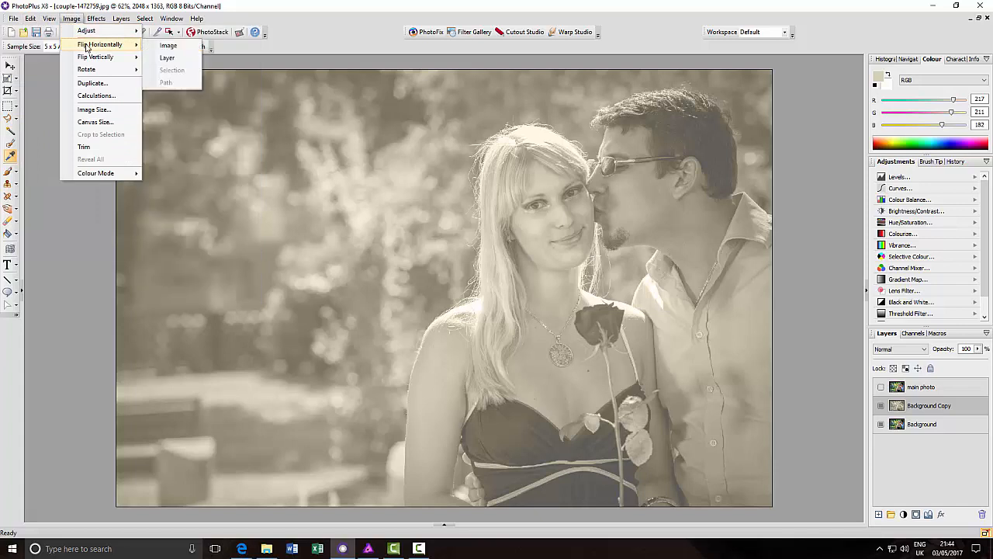
click(167, 59)
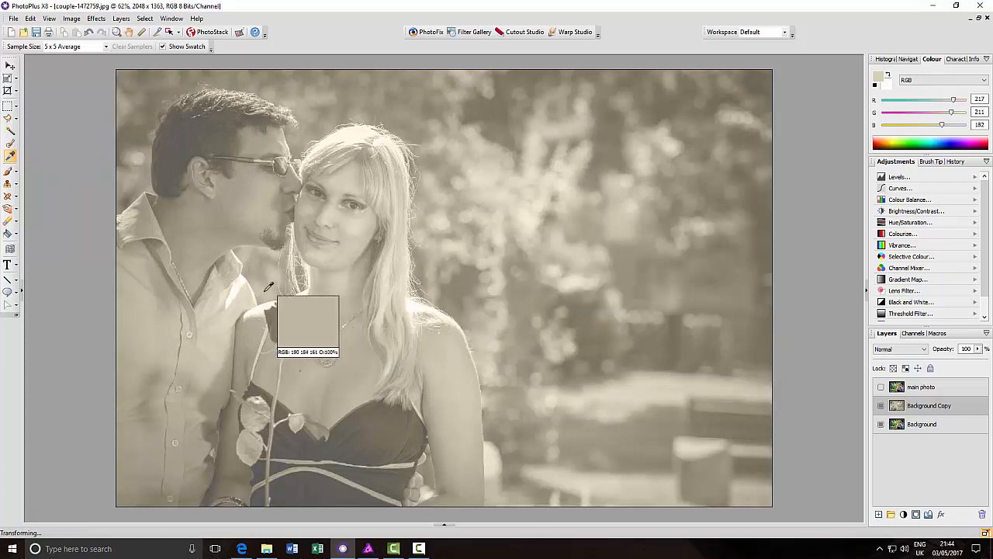
Step: Show the main photo layer, scale it proportionally to a little over half size, and place it near the canvas's lower-right corner with a small margin
click(952, 389)
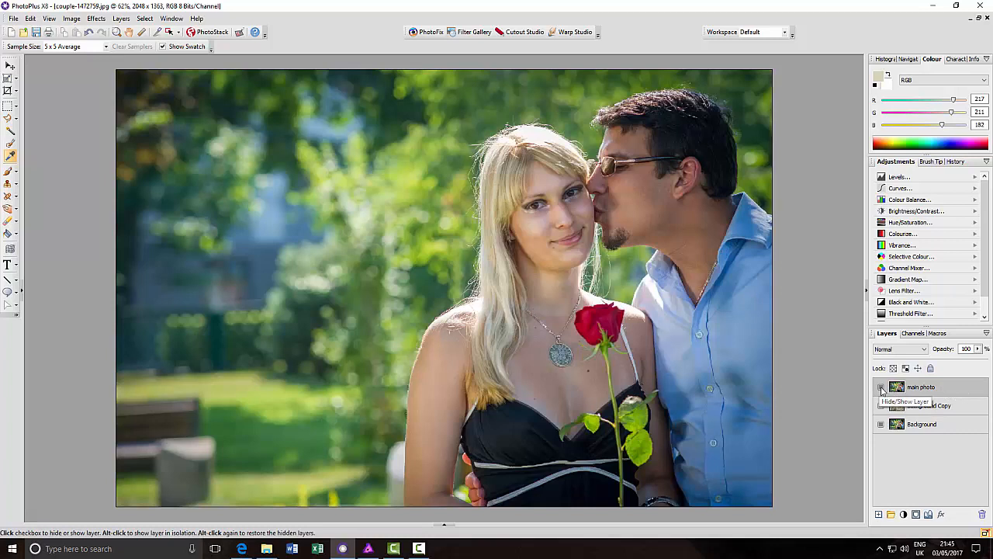
click(11, 81)
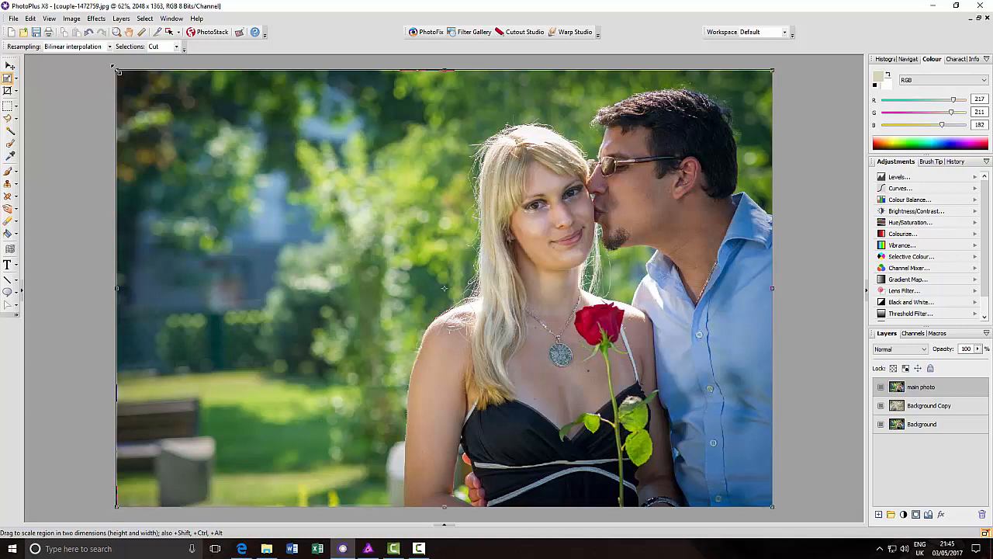
drag(116, 69, 287, 207)
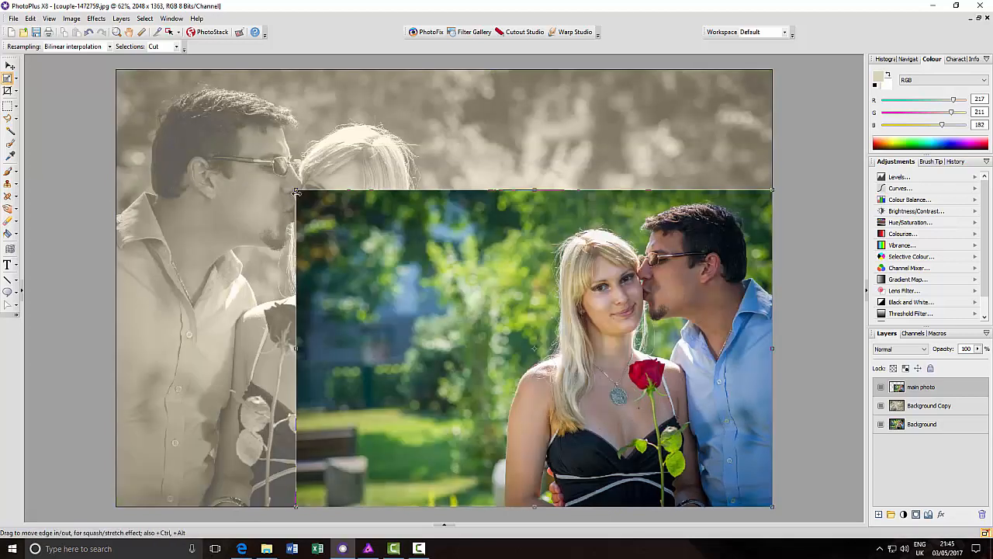
drag(296, 189, 393, 267)
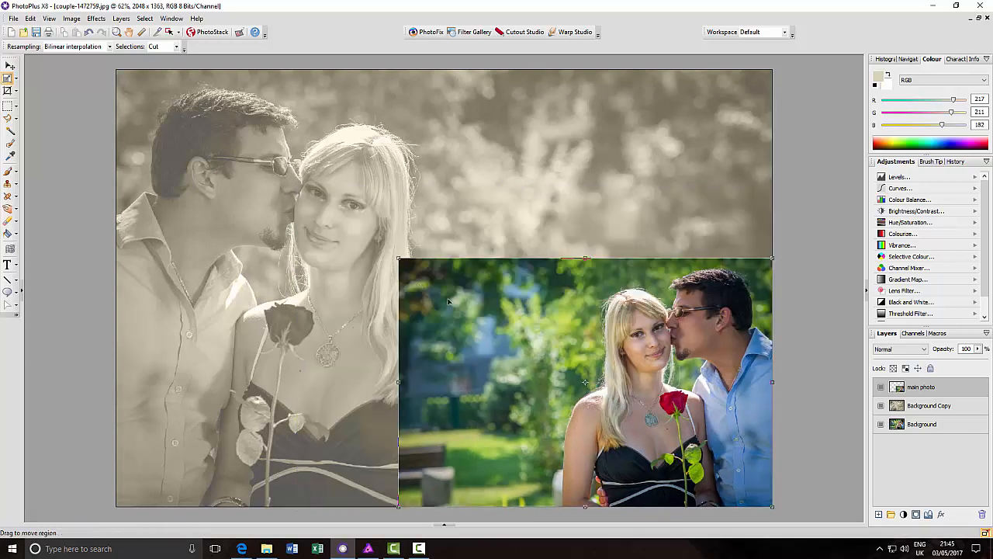
drag(602, 424, 582, 402)
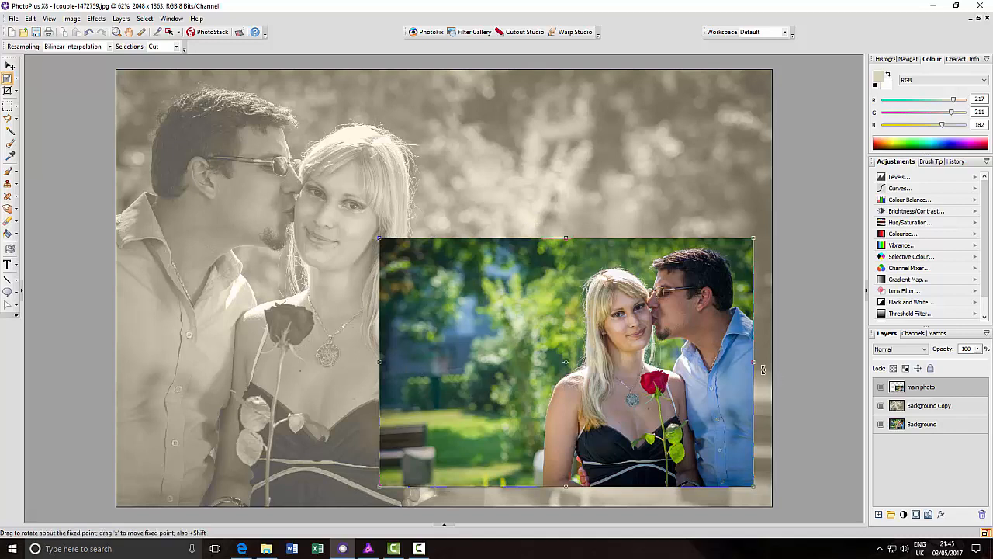
click(941, 515)
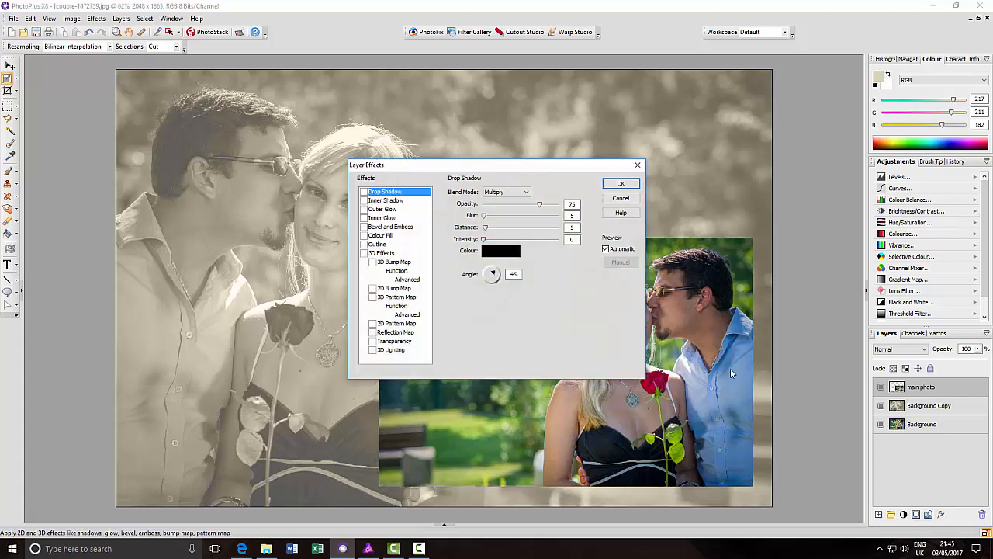
drag(567, 168, 287, 237)
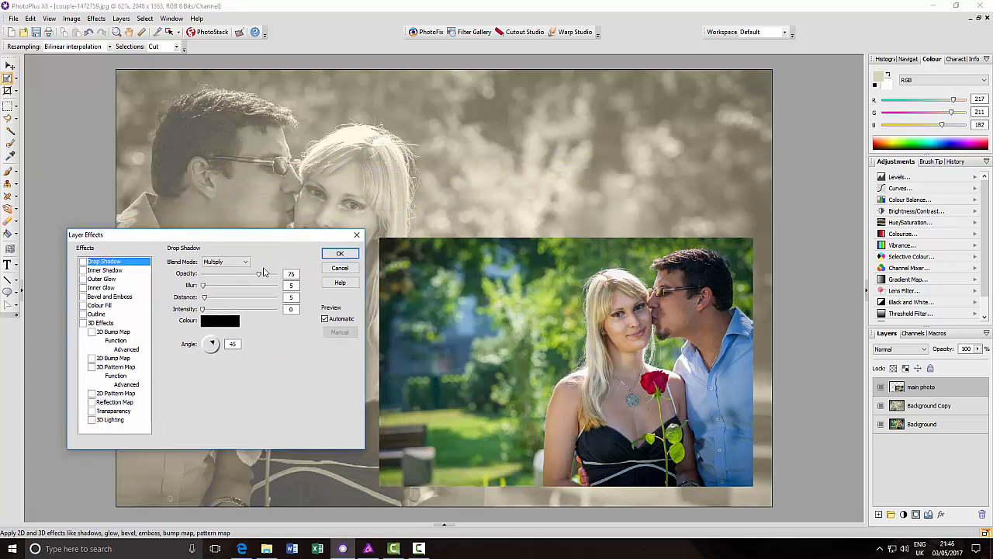
click(83, 314)
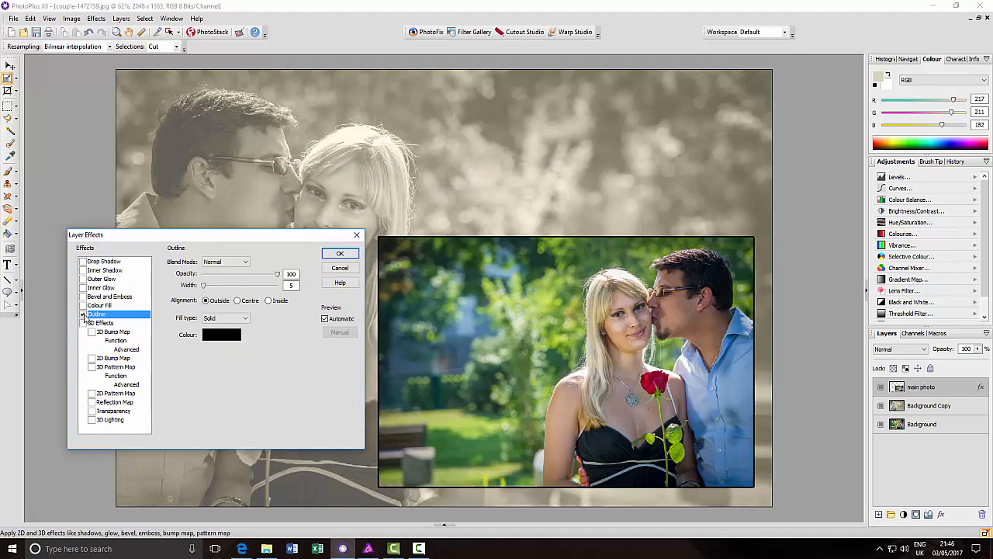
click(228, 336)
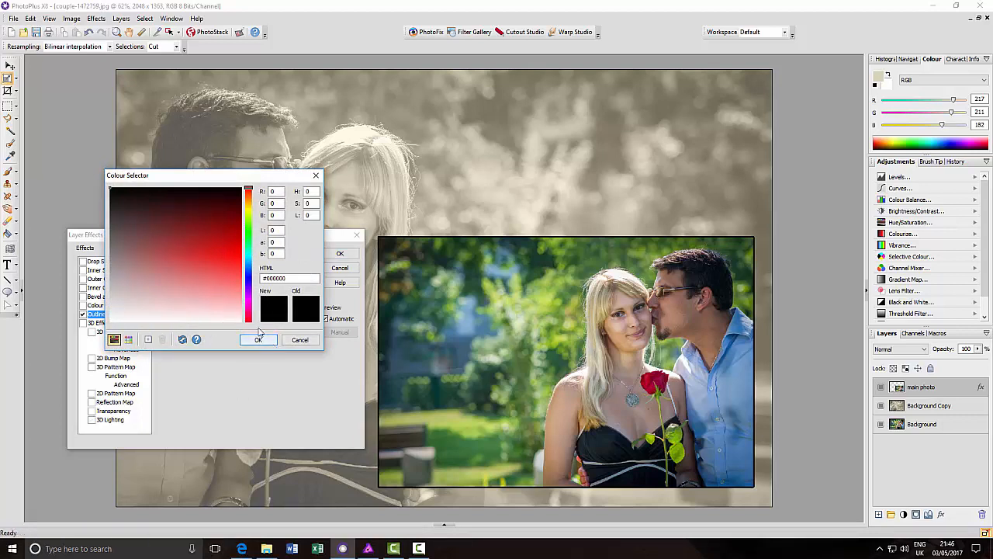
click(298, 340)
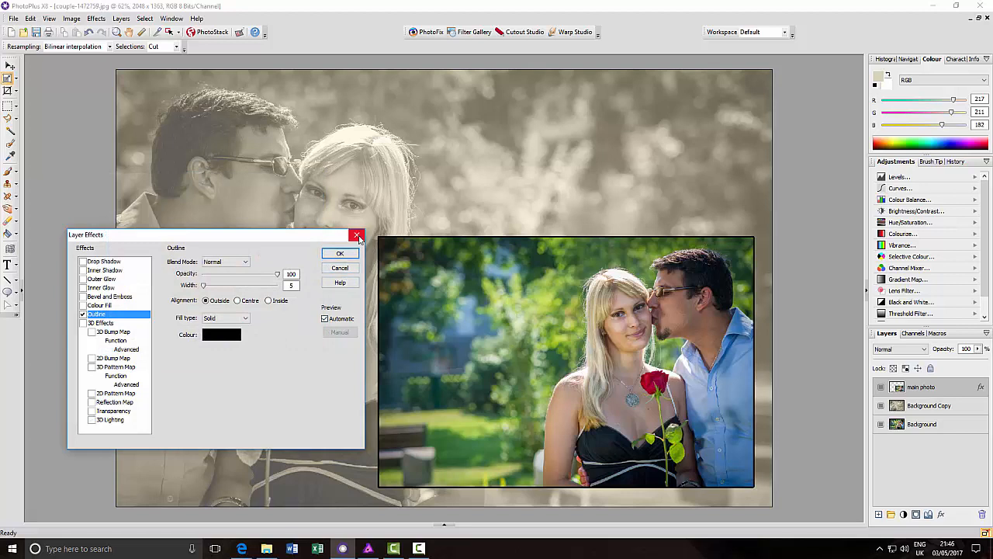
click(340, 268)
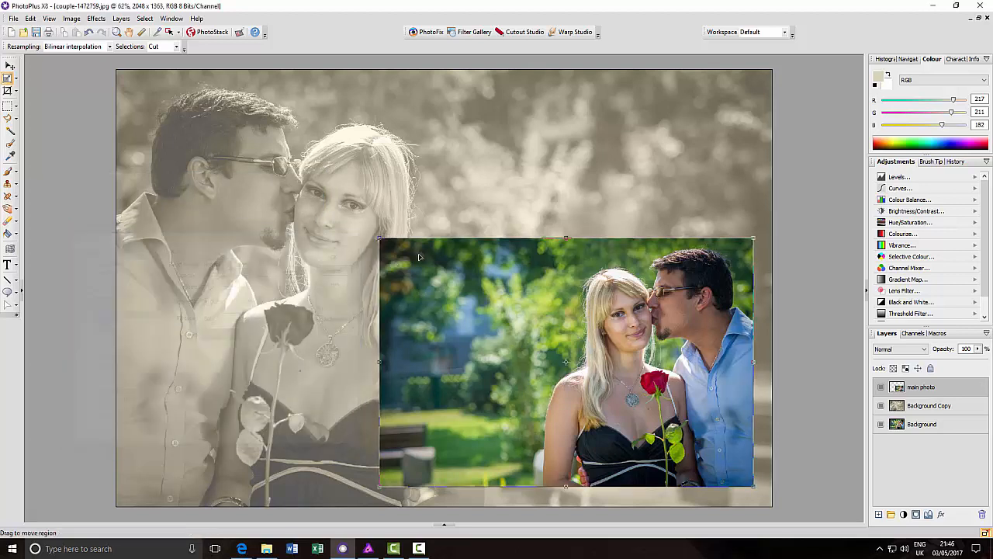
Step: Sample the woman's skin below her chin as the foreground colour, about RGB 155, 125, 99, and enable an Outline effect on main photo
click(12, 158)
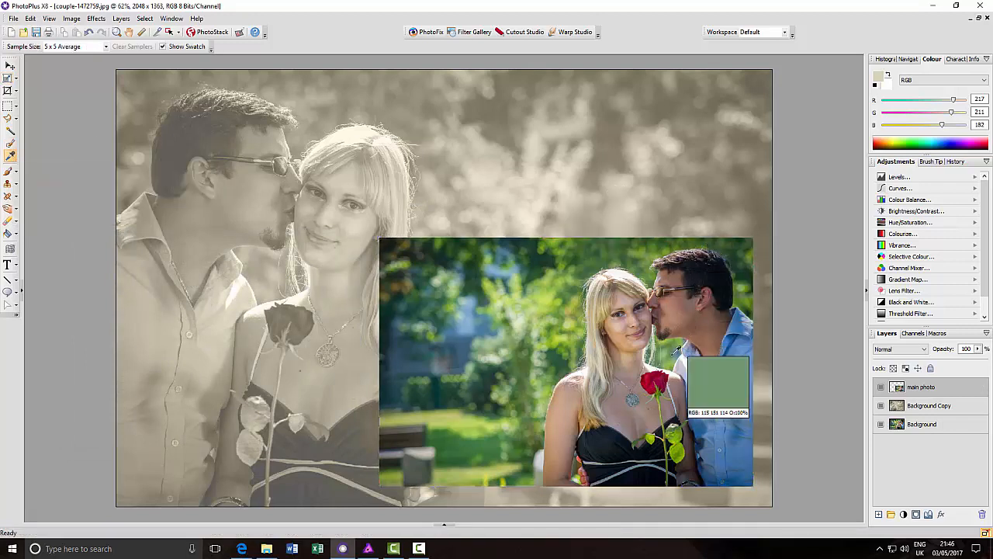
click(618, 349)
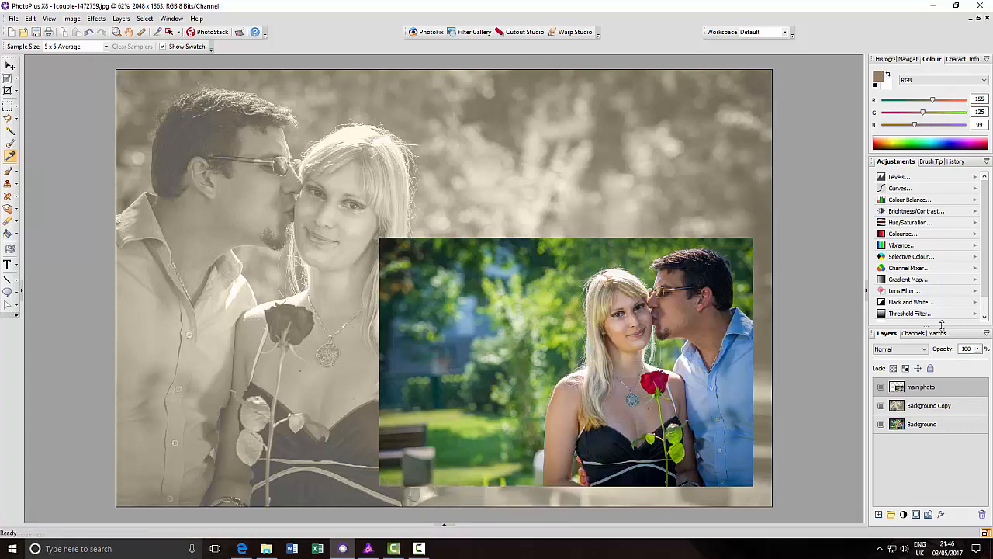
click(941, 514)
drag(574, 166, 296, 225)
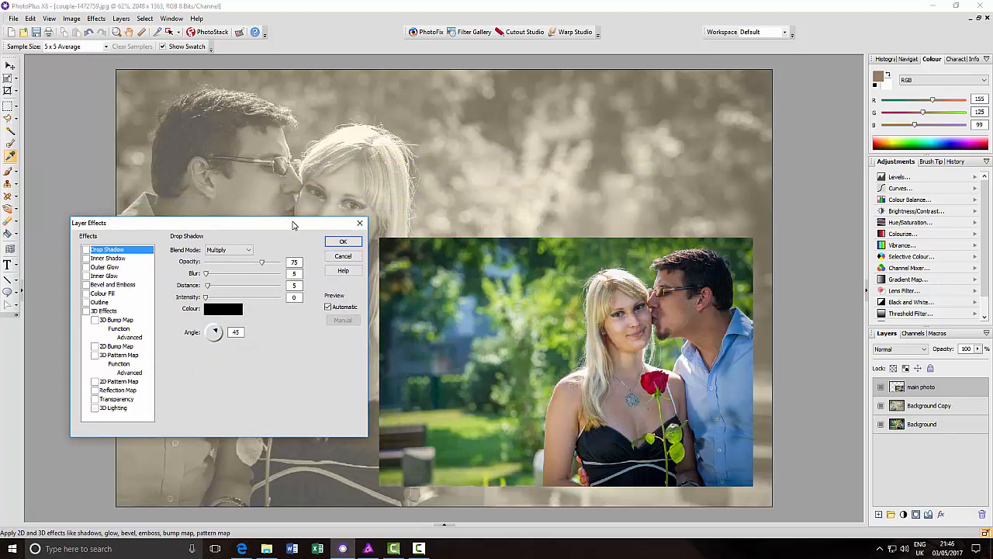
click(86, 302)
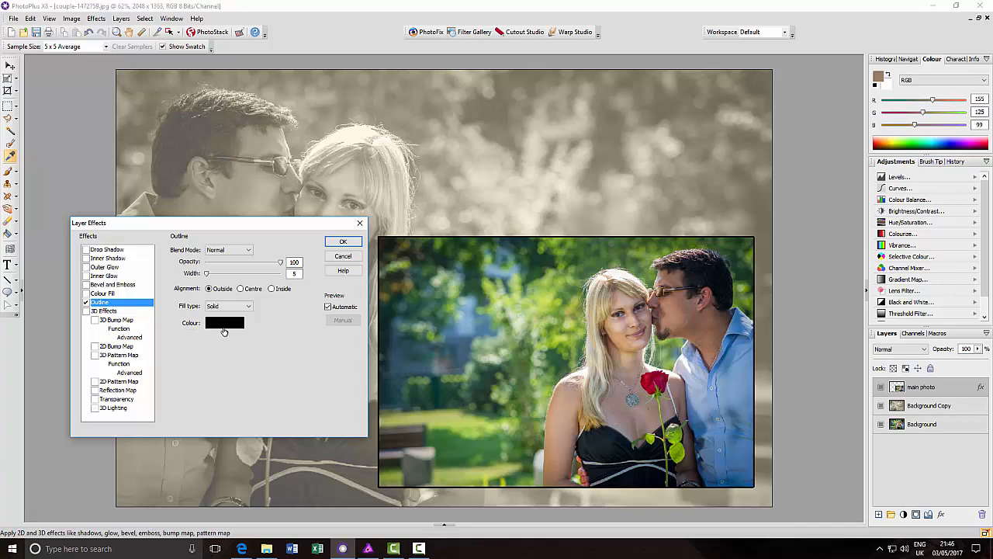
Step: Set the main photo outline's colour to RGB 155, 125, 99 and its width to 9
click(228, 327)
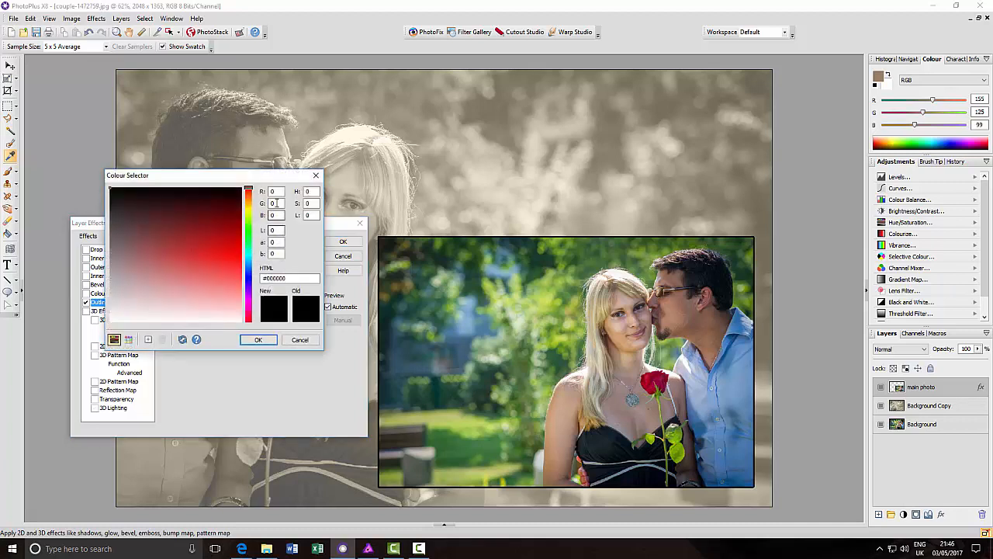
double_click(273, 191)
text(155)
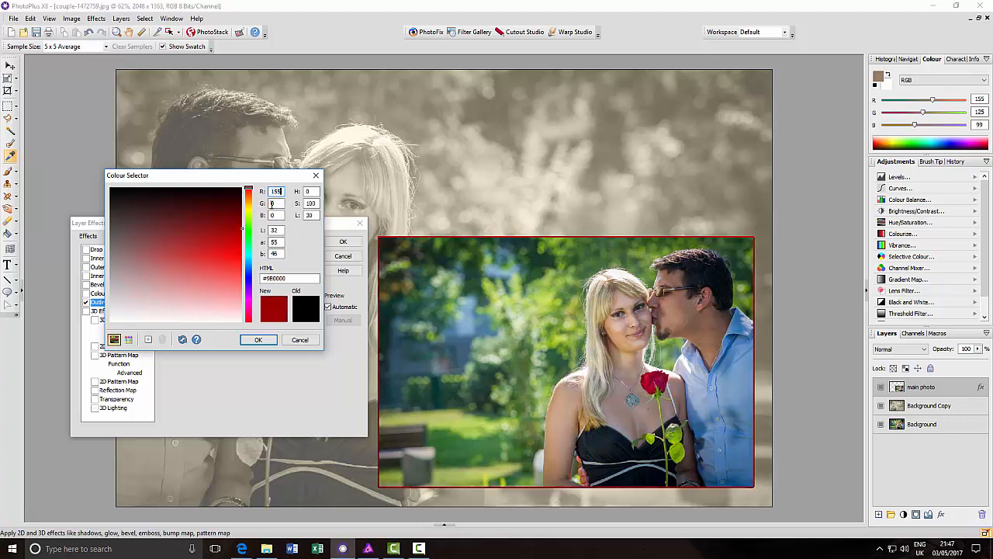
double_click(273, 203)
text(125)
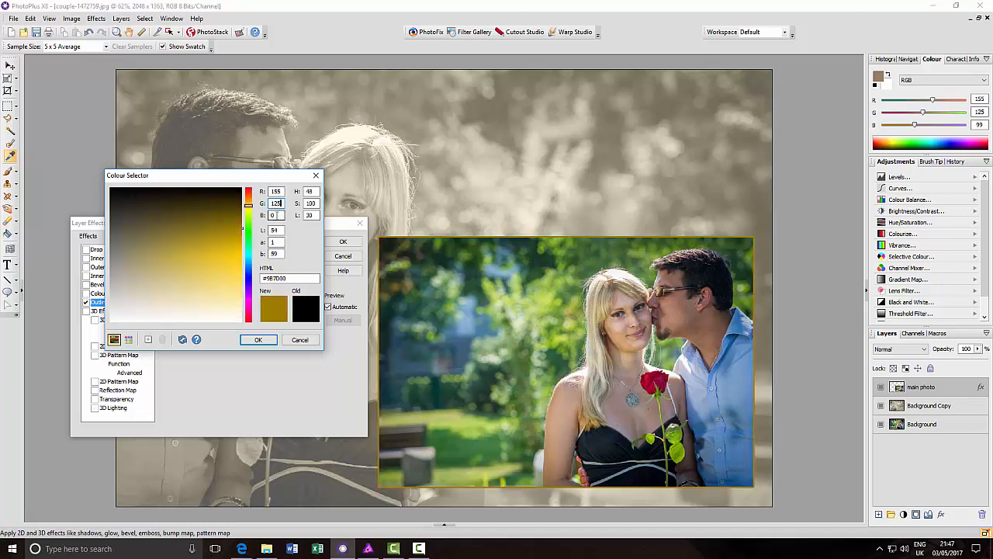
double_click(273, 215)
text(99)
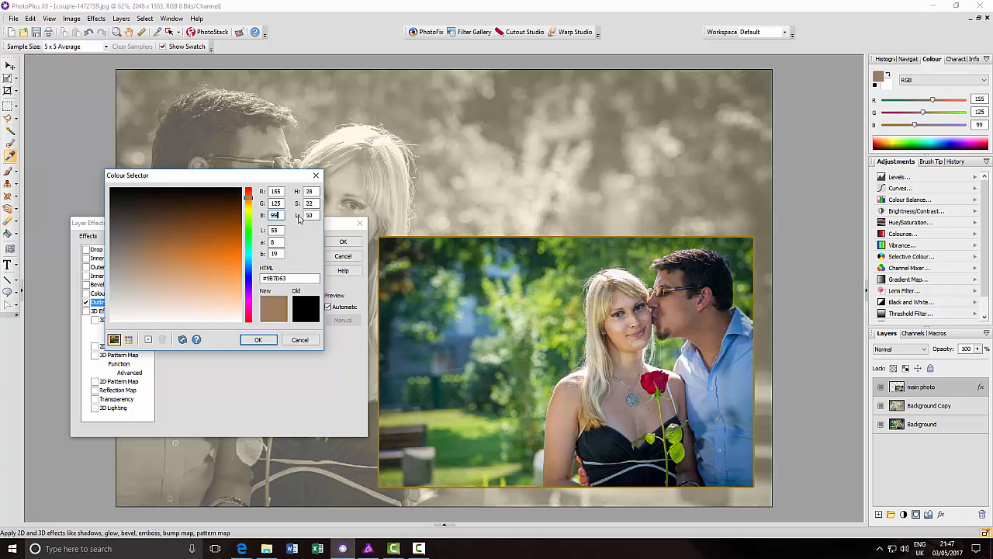
key(Return)
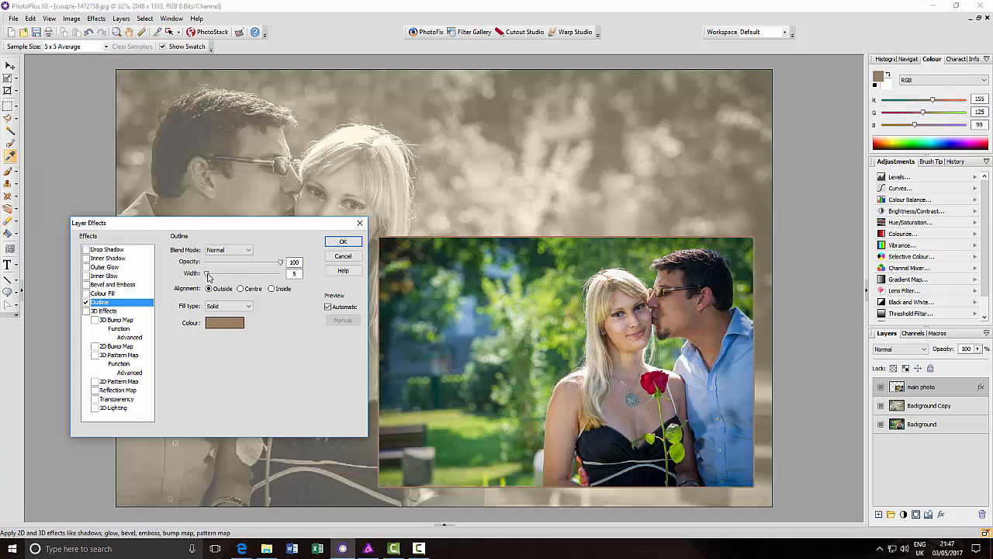
drag(208, 276, 209, 277)
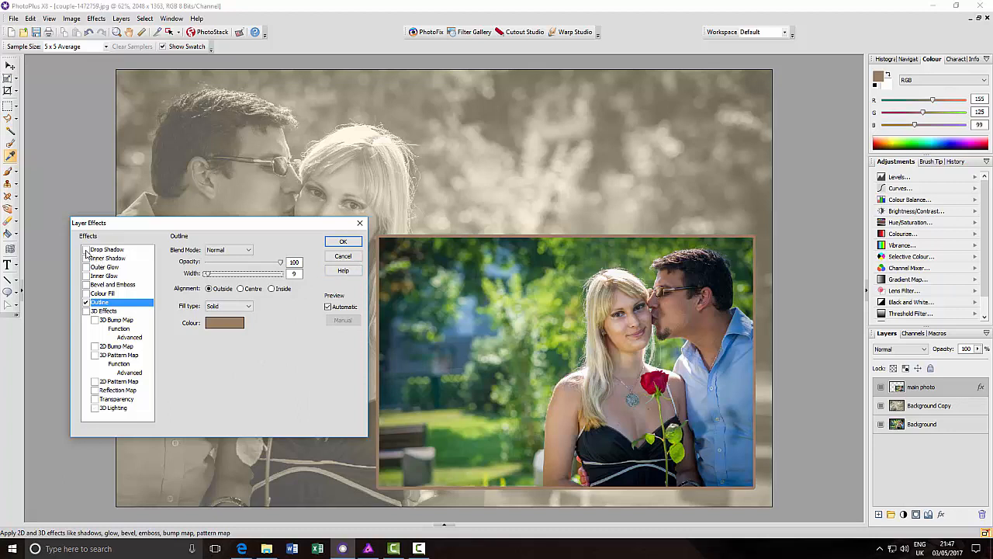
Step: Add a drop shadow to the main photo with angle 132, opacity 45, distance 24 and blur 10, and nudge the photo slightly down
click(86, 250)
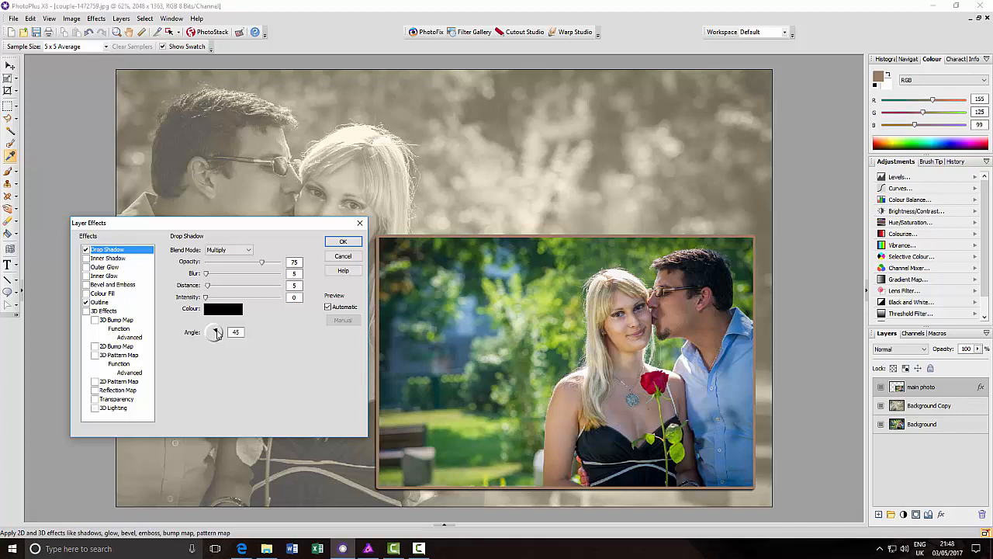
drag(216, 333, 211, 332)
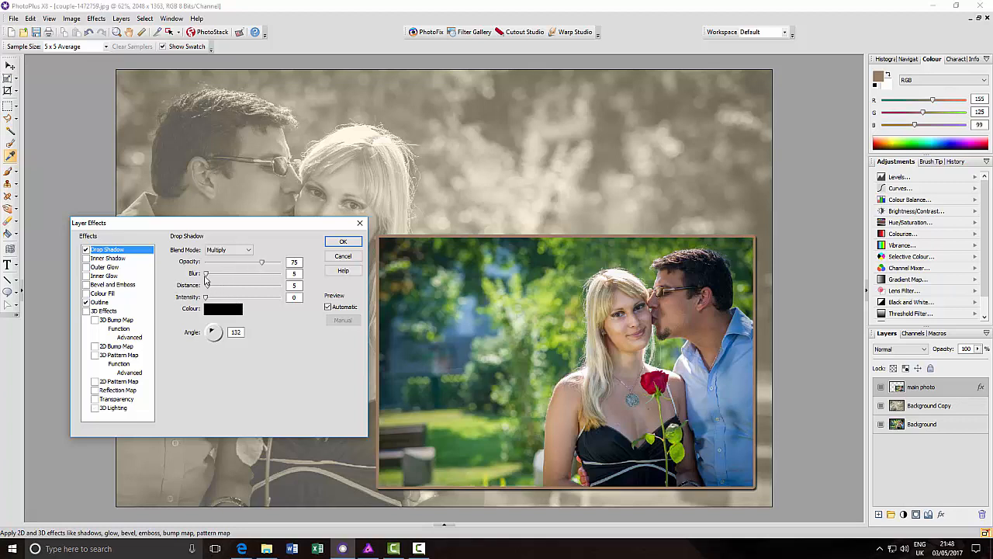
drag(263, 264, 241, 266)
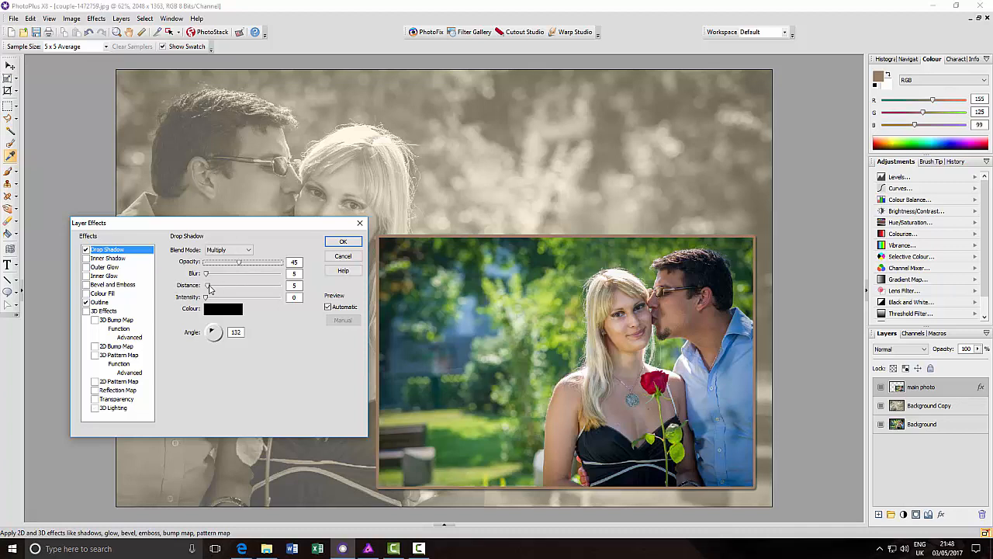
click(209, 286)
drag(209, 288, 215, 290)
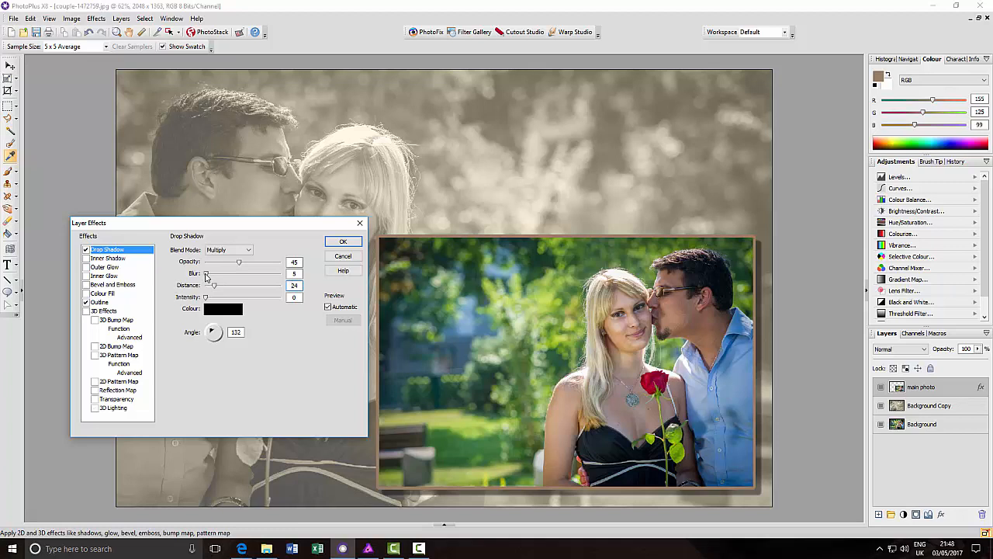
drag(206, 276, 208, 277)
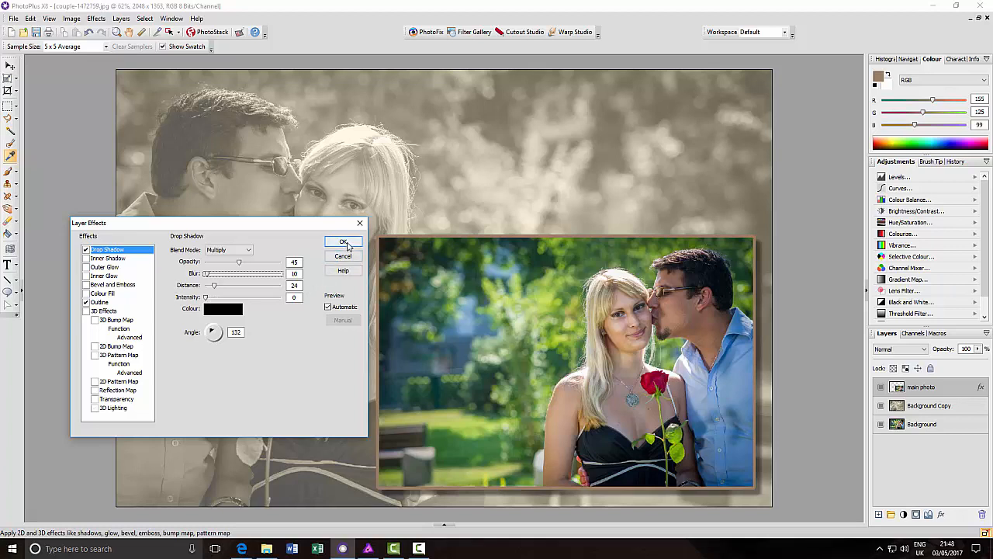
click(344, 242)
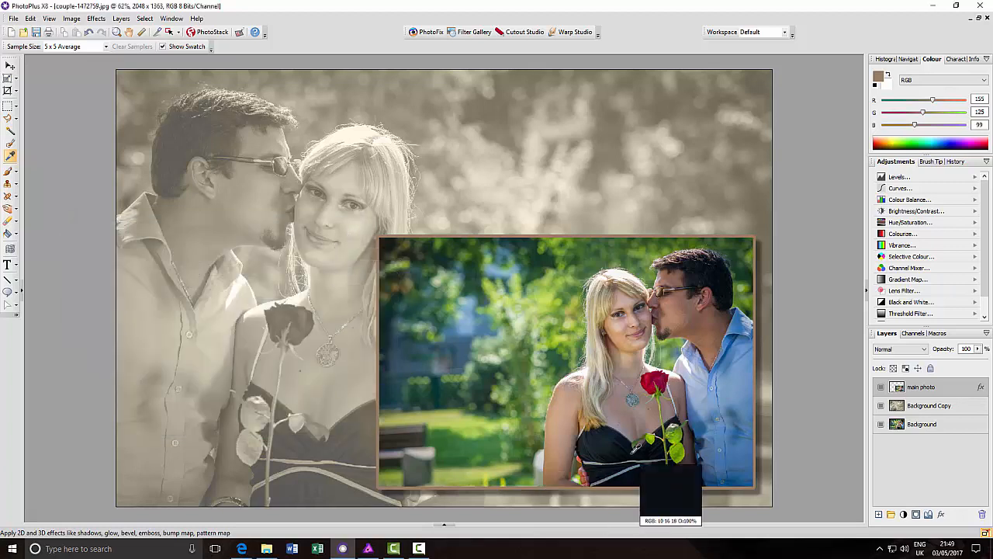
click(9, 67)
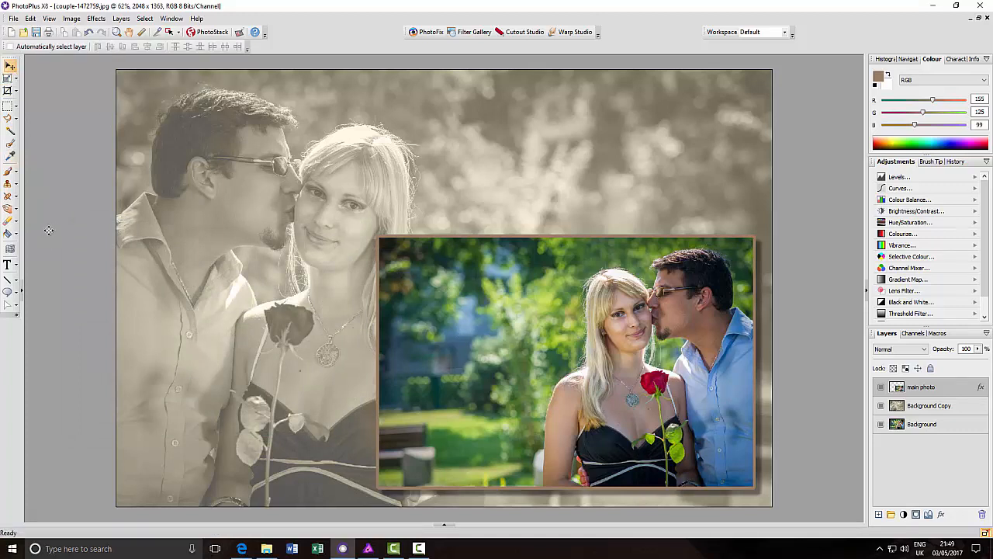
mouse_move(568, 371)
mouse_down()
mouse_move(552, 389)
mouse_move(569, 374)
mouse_up()
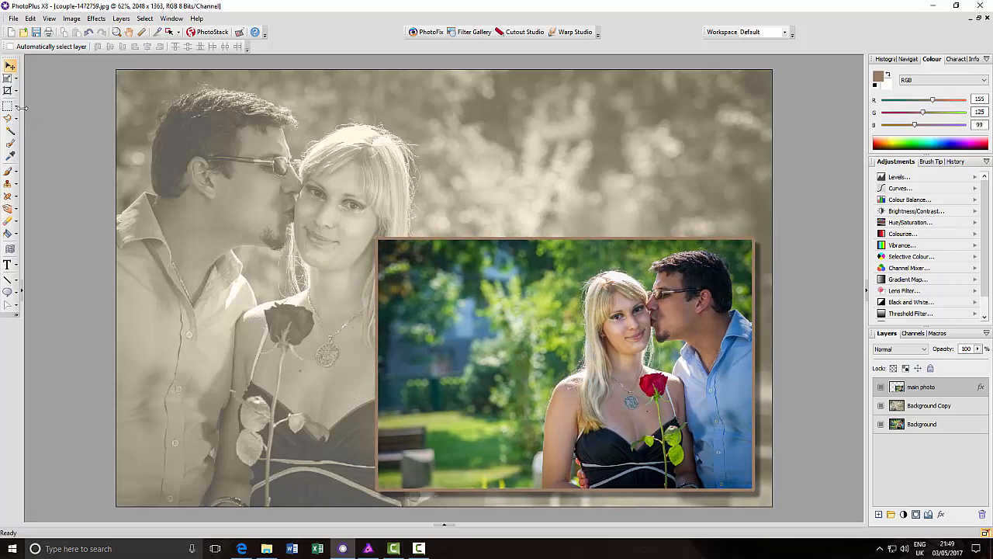
Step: Enlarge the Background Copy layer proportionally to about 110% of the canvas size, extending past every edge and mostly beyond the left one
click(6, 80)
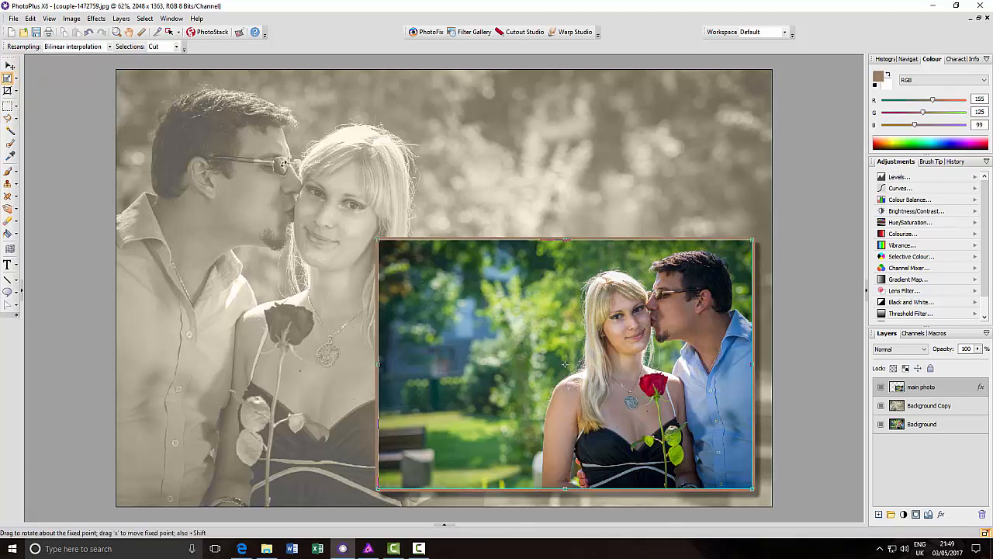
click(953, 408)
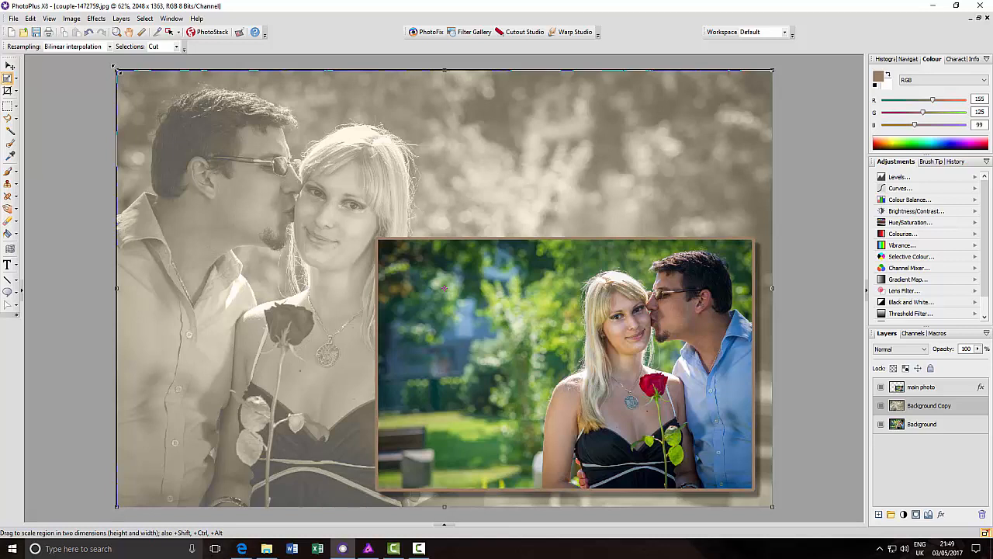
key(shift)
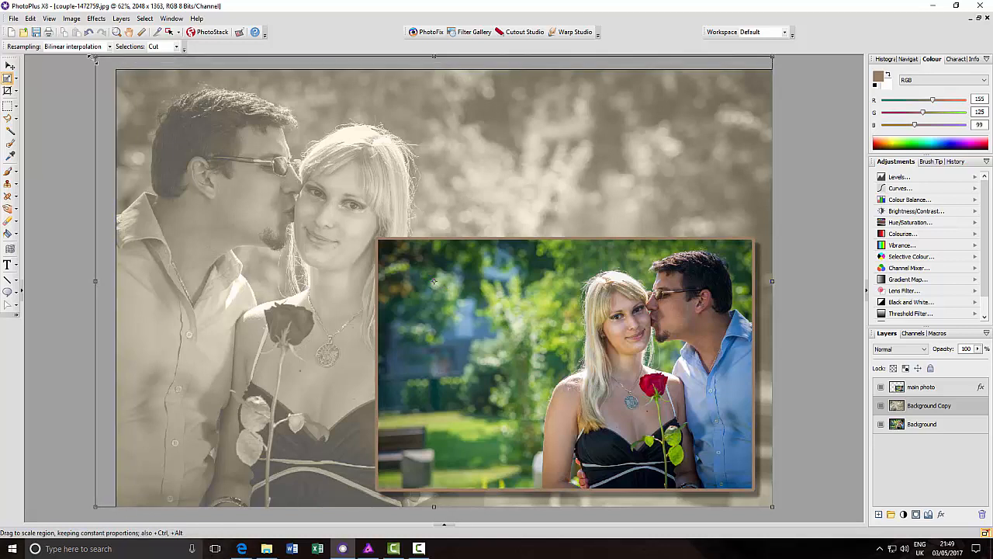
drag(91, 60, 93, 59)
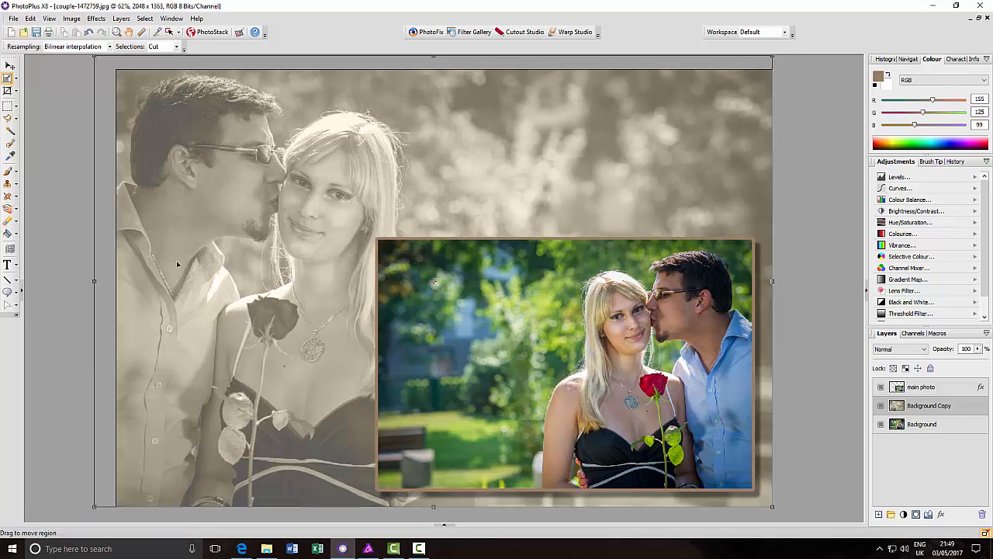
scroll(737, 281, down, 1)
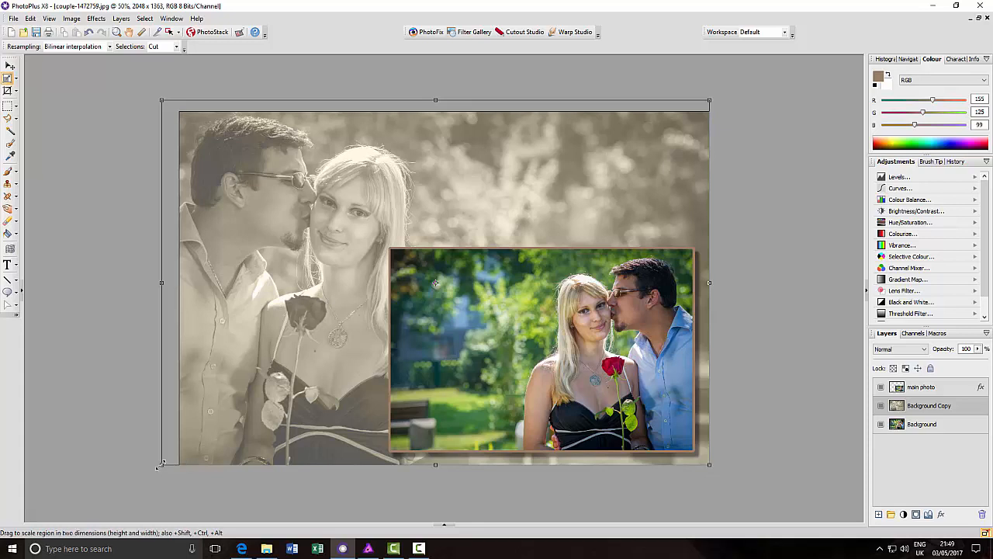
drag(159, 466, 132, 483)
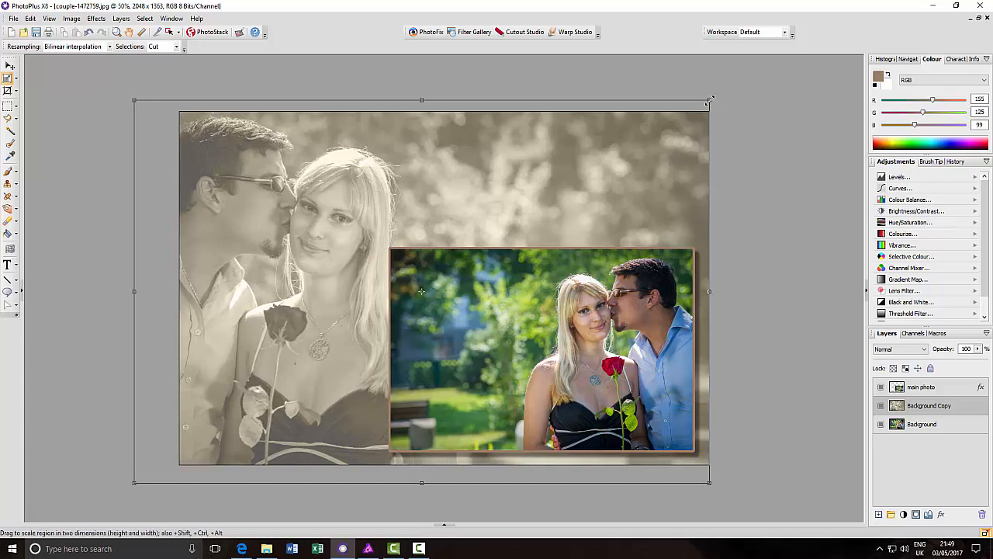
drag(709, 100, 714, 96)
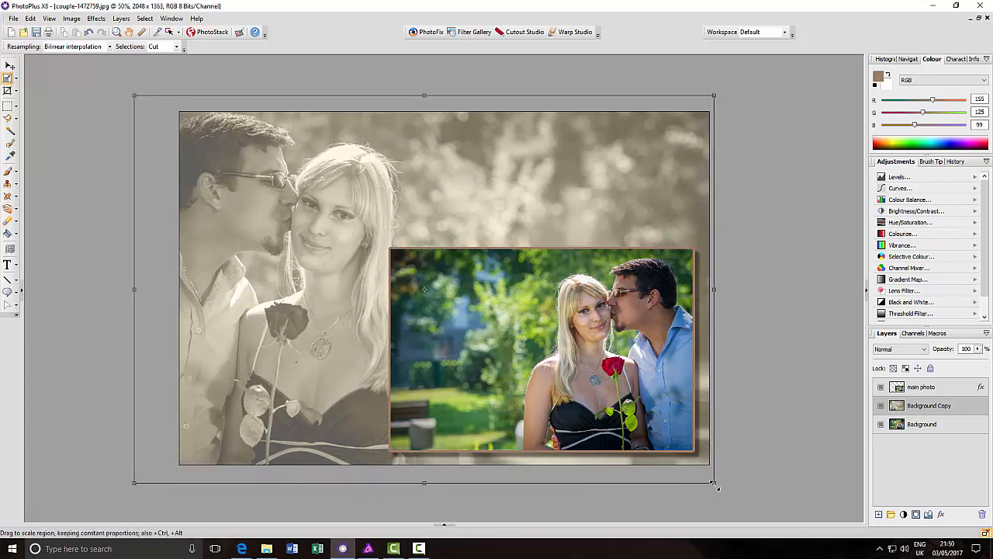
drag(714, 483, 718, 485)
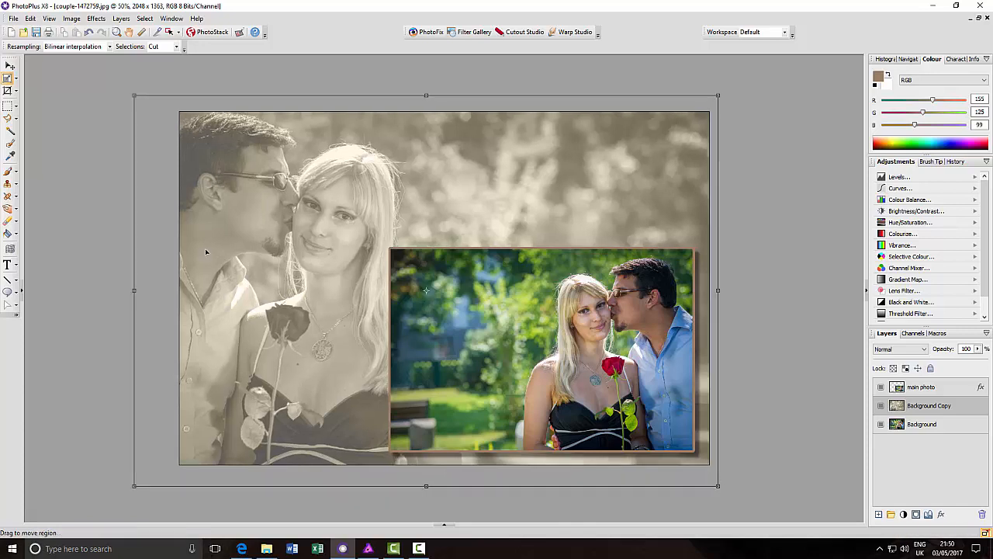
drag(134, 95, 127, 89)
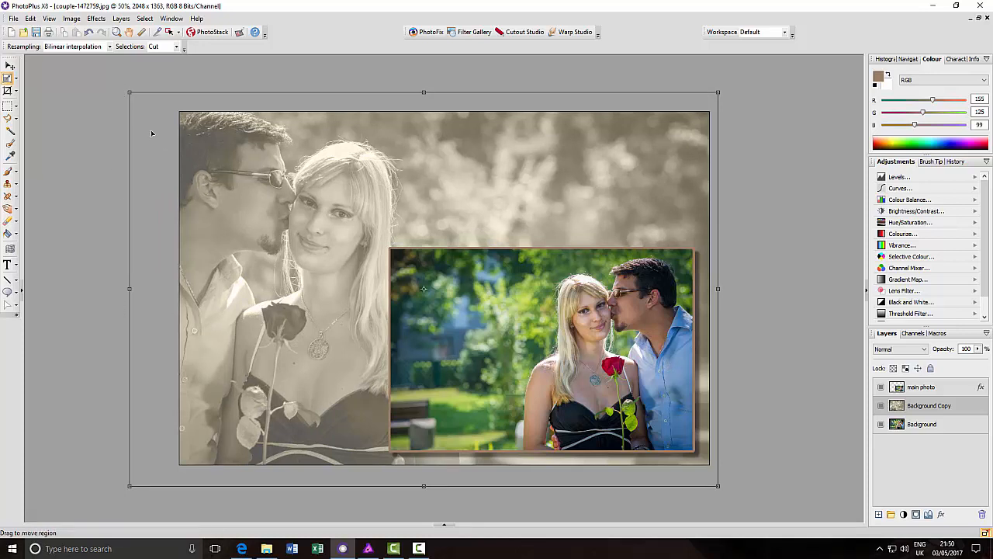
click(10, 66)
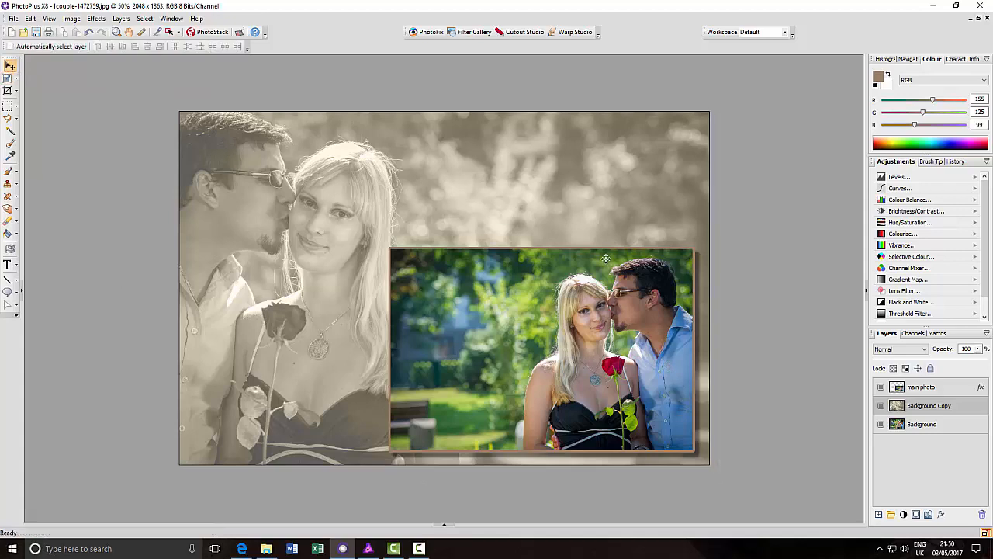
scroll(665, 290, down, 1)
scroll(666, 290, up, 1)
scroll(666, 290, up, 1)
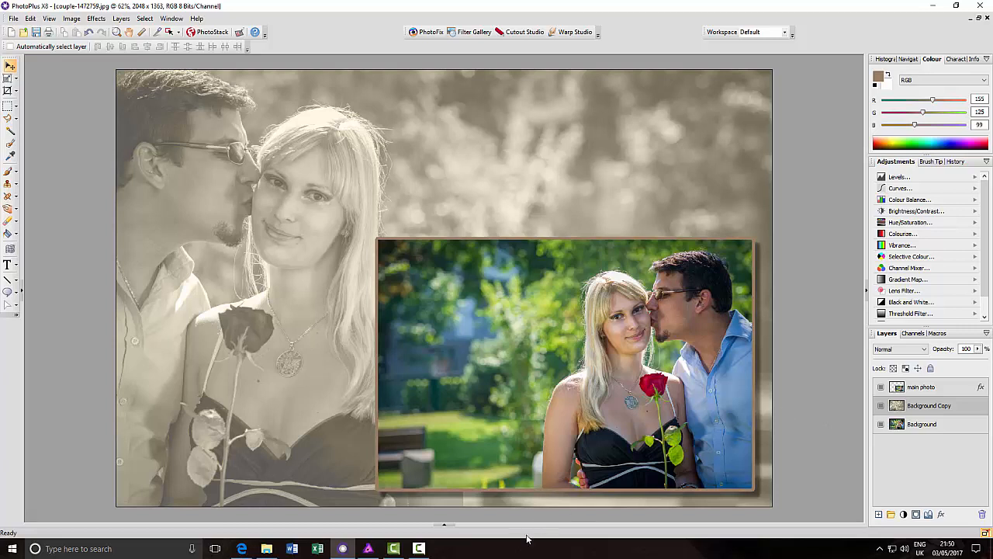
Step: Compare the composition with the finished example couple-1472759-edit-in-PP.jpg, and return to couple-1472759.jpg
click(443, 527)
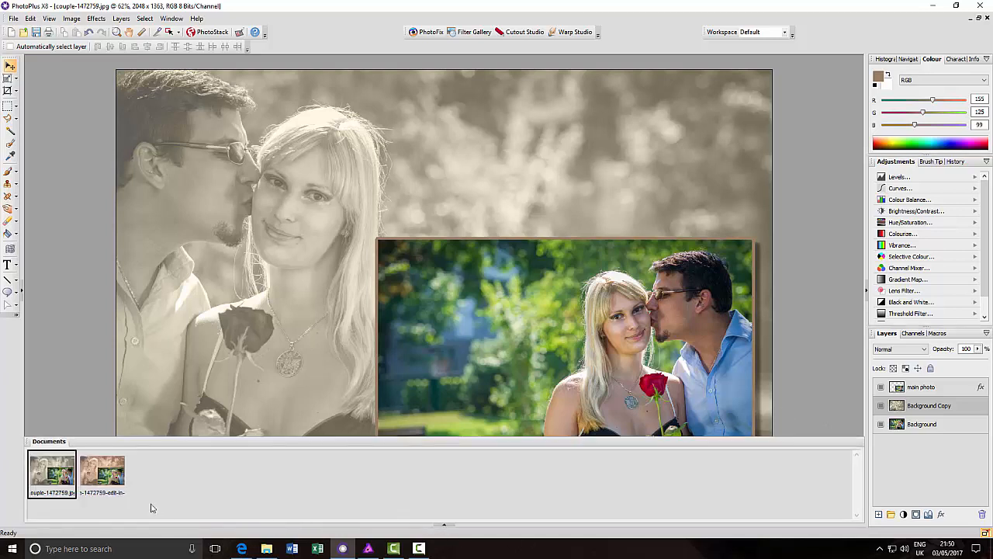
click(96, 485)
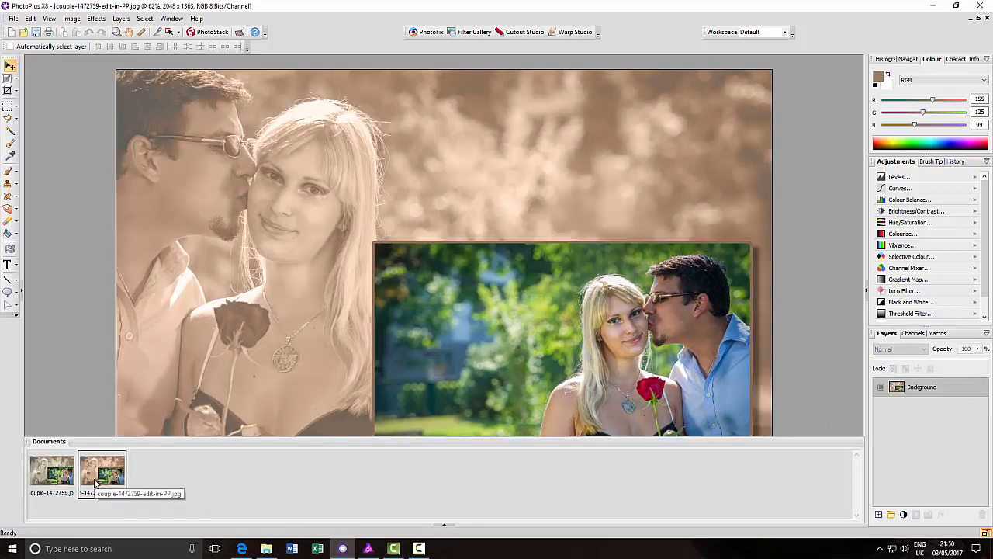
click(53, 476)
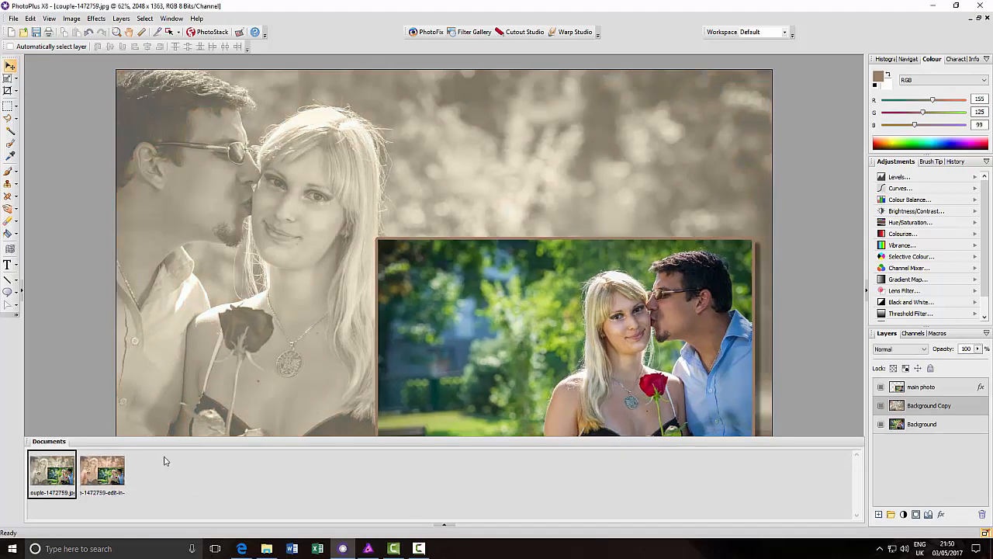